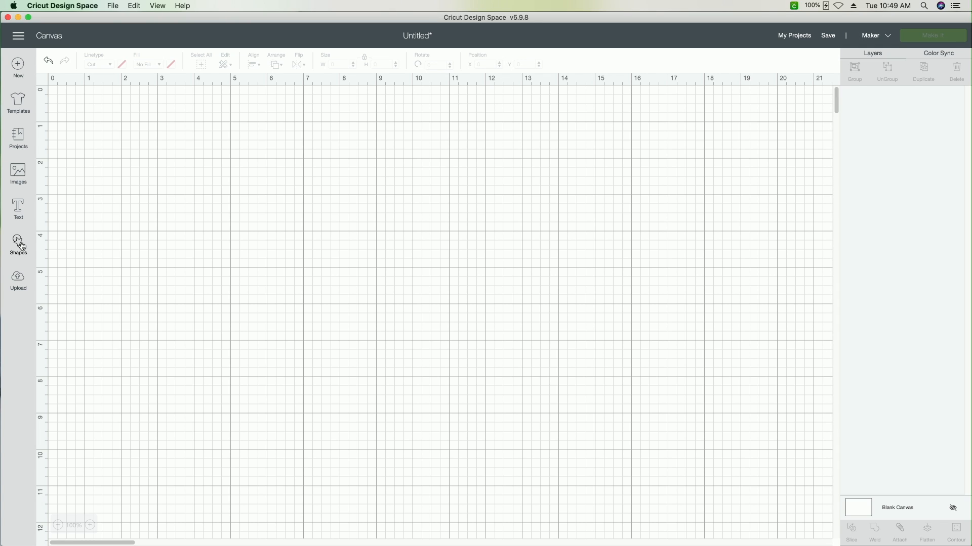
- Insert a square shape and move it to about X 3.6, Y 1.56 inches on the canvas
left_click(23, 247)
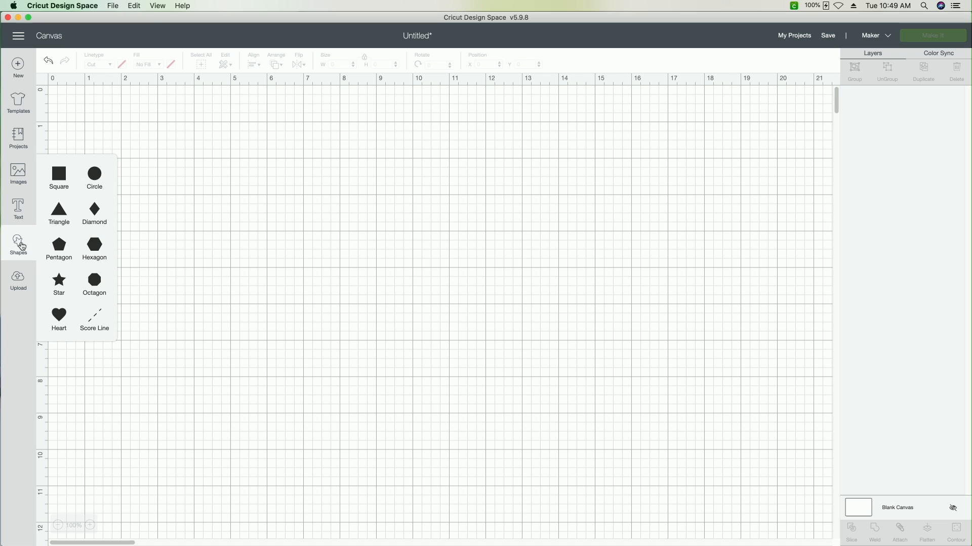
left_click(64, 178)
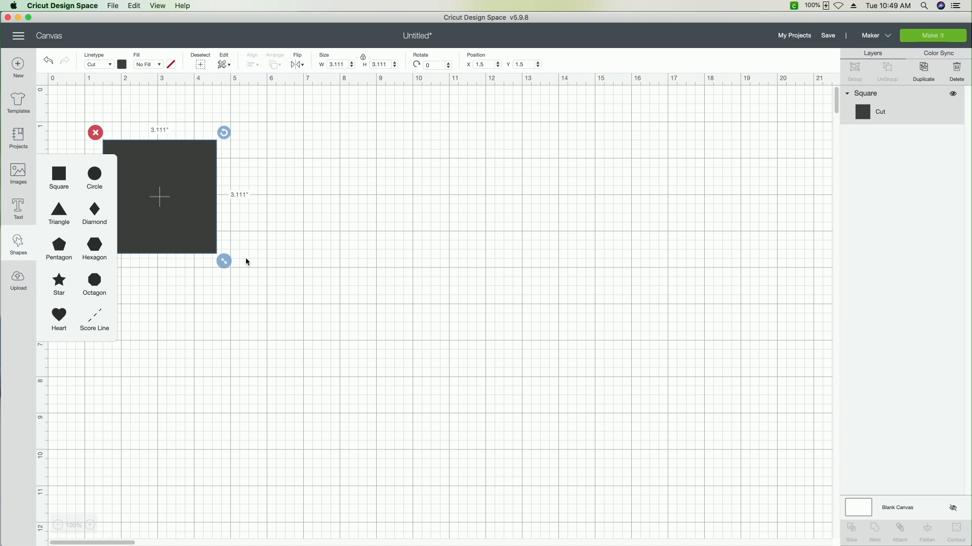
left_click_drag(215, 202, 291, 203)
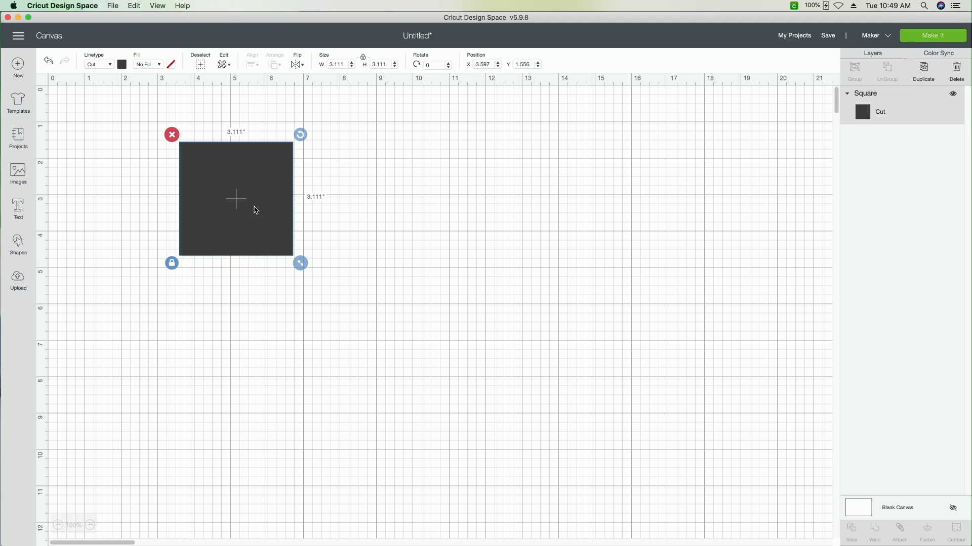
- Try resizing the square freely with unlocked proportions, undo that, and enlarge it proportionally to about 3.54 inches
left_click(174, 269)
left_click_drag(301, 263, 380, 285)
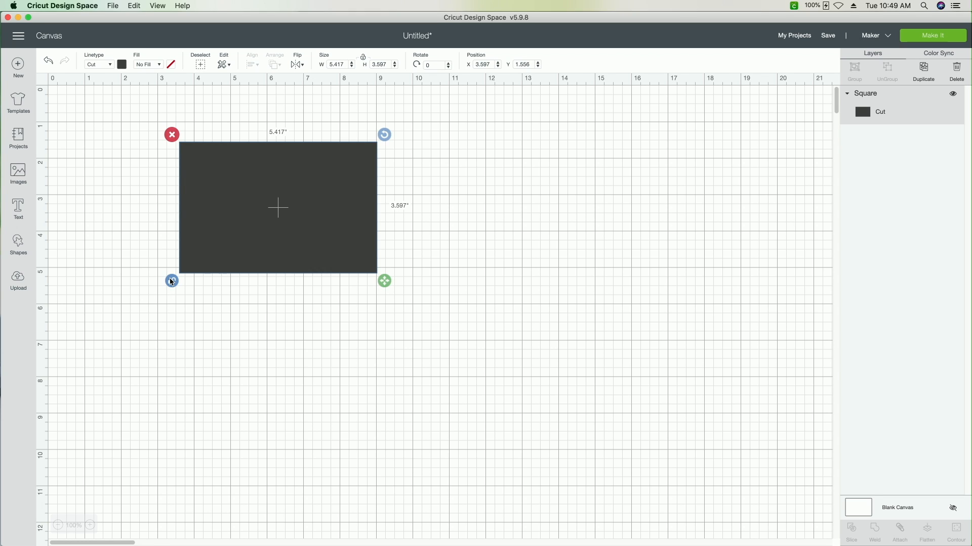
left_click(179, 349)
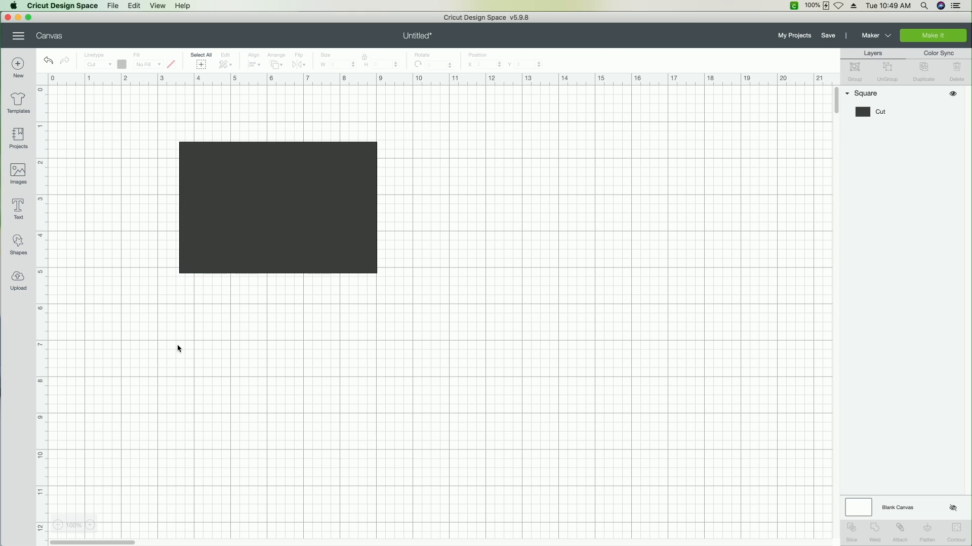
left_click(246, 239)
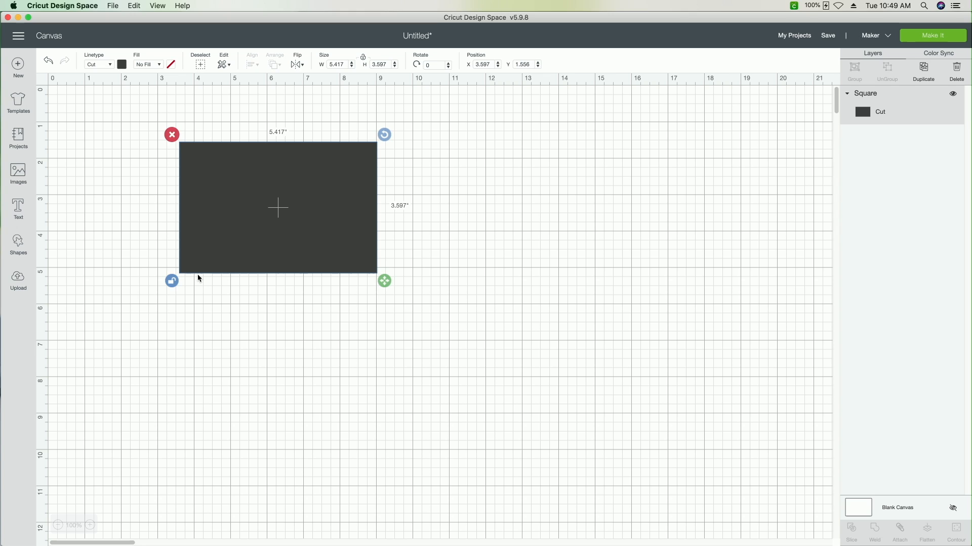
left_click(197, 280)
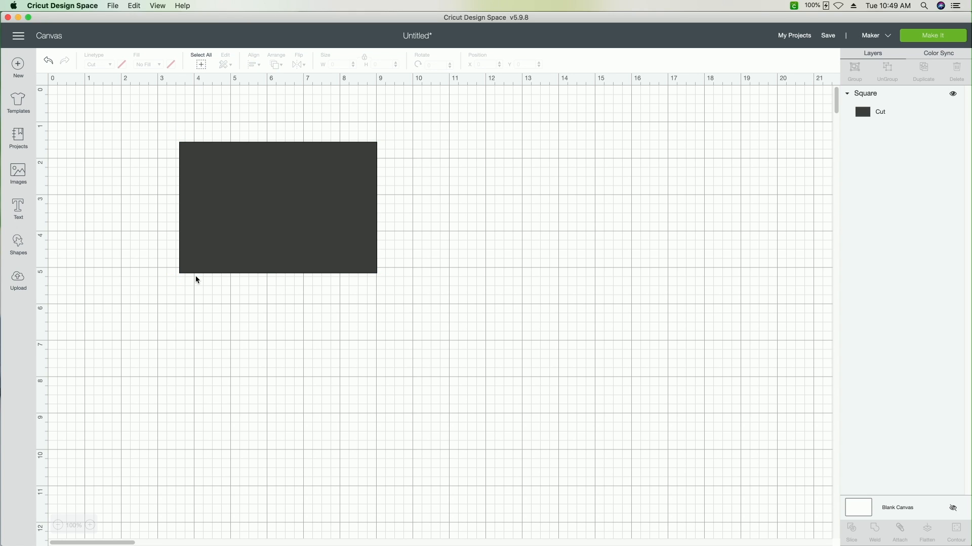
left_click(204, 225)
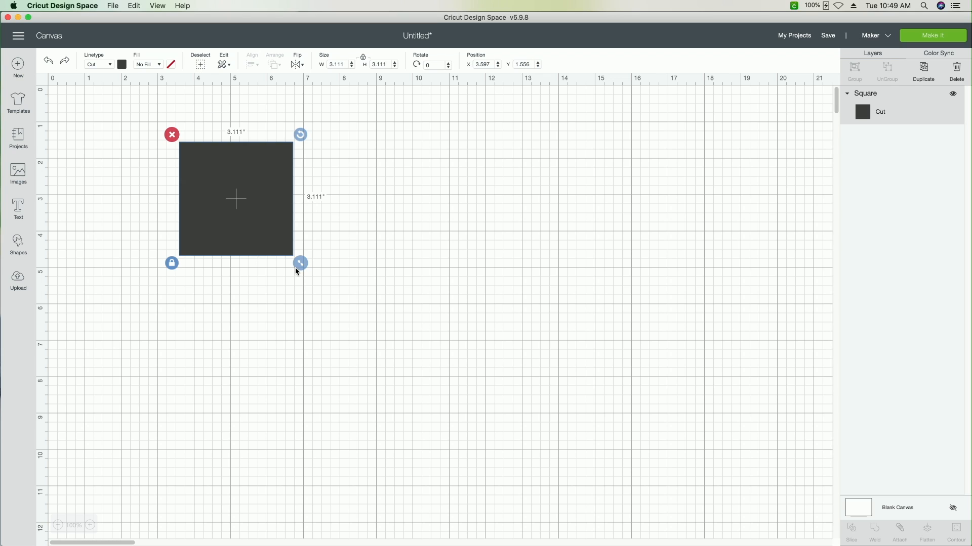
left_click_drag(298, 265, 313, 292)
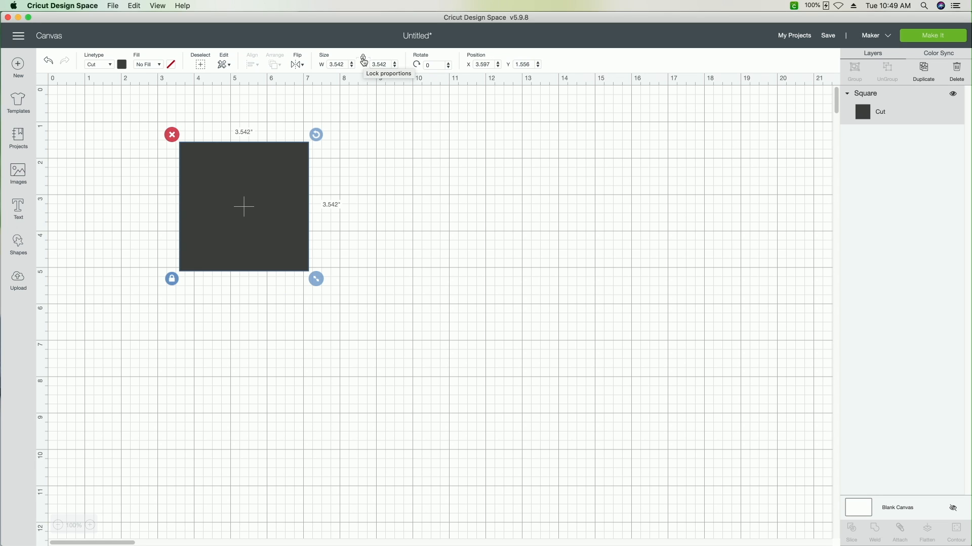
- Unlock the square's proportions and set its size to 8.4 inches wide by 5.5 inches high
left_click(364, 62)
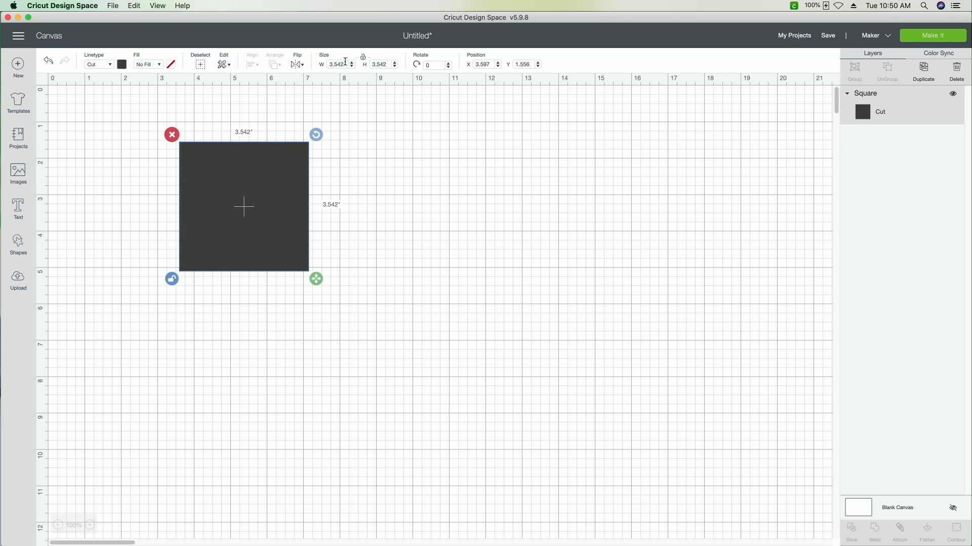
left_click(346, 61)
key("BackSpace")
key("BackSpace")
key("BackSpace")
key("BackSpace")
key("BackSpace")
type("8.4")
key("Tab")
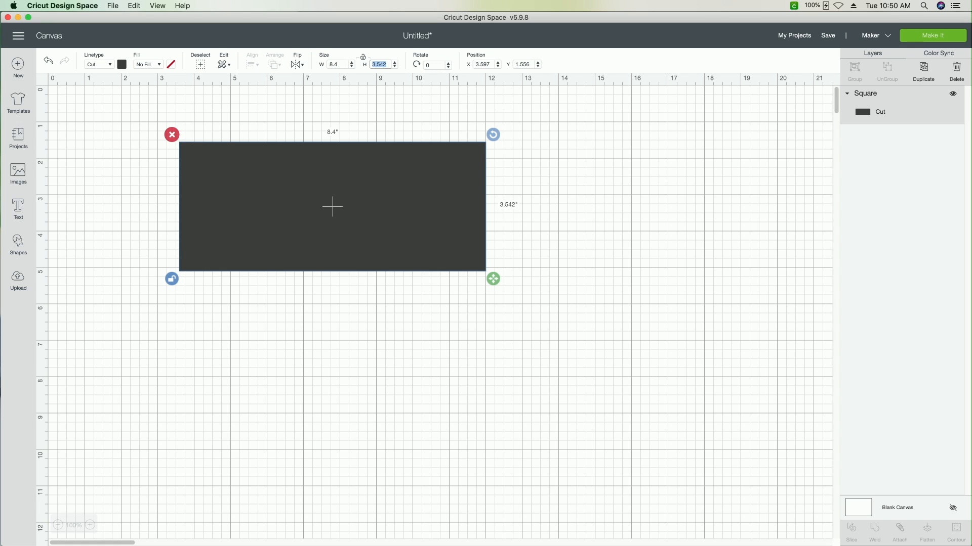
type("5.5")
key("Tab")
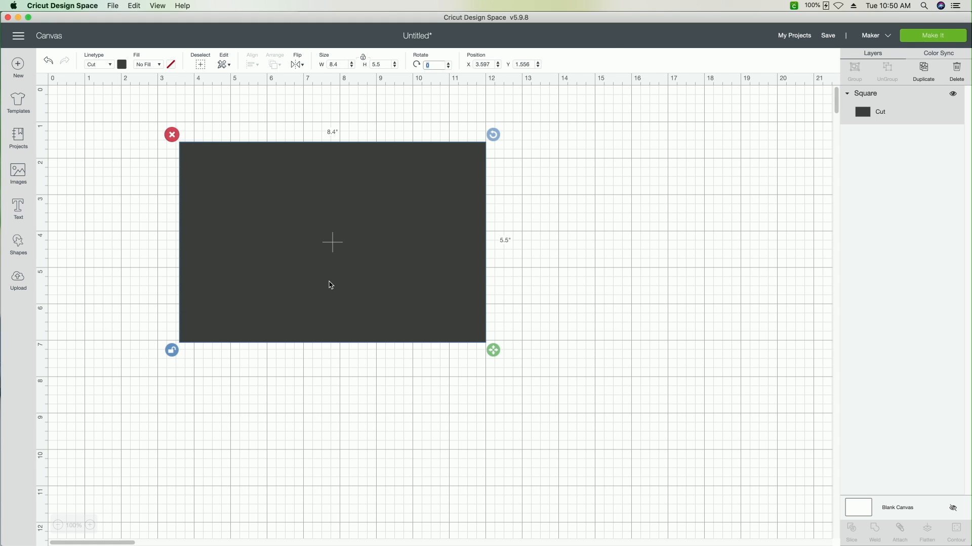
- Move the rectangle to about X 2.6, Y 0.8 inches and change its material color to brown
left_click_drag(341, 278, 307, 254)
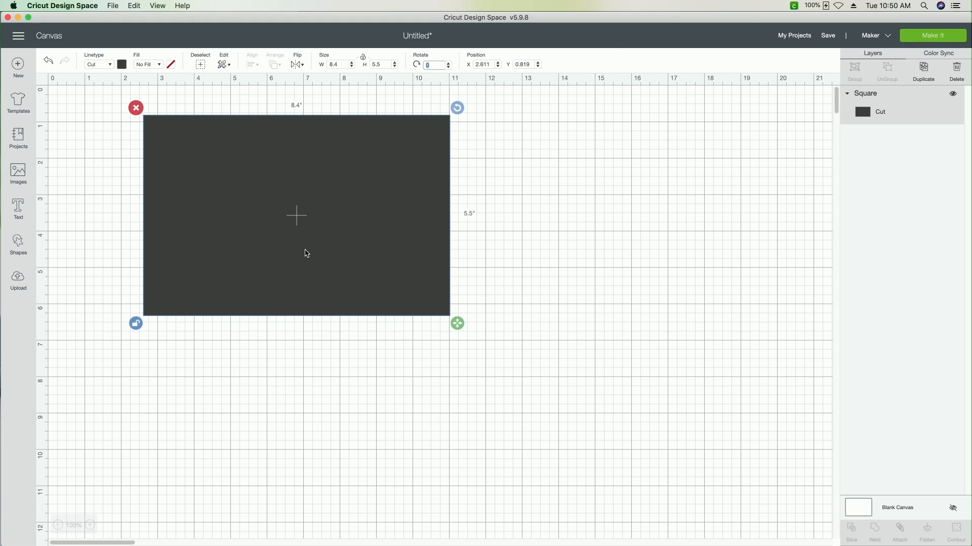
left_click(122, 65)
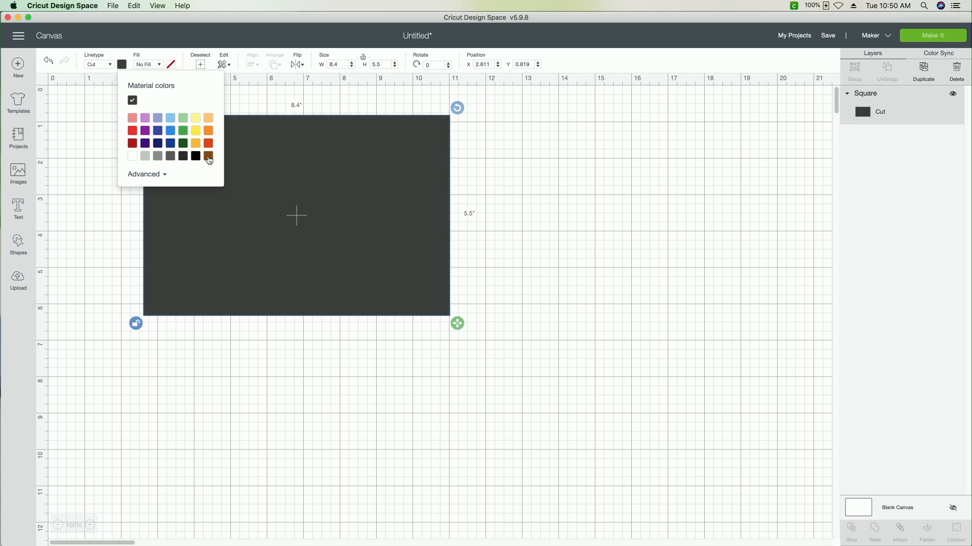
left_click(209, 156)
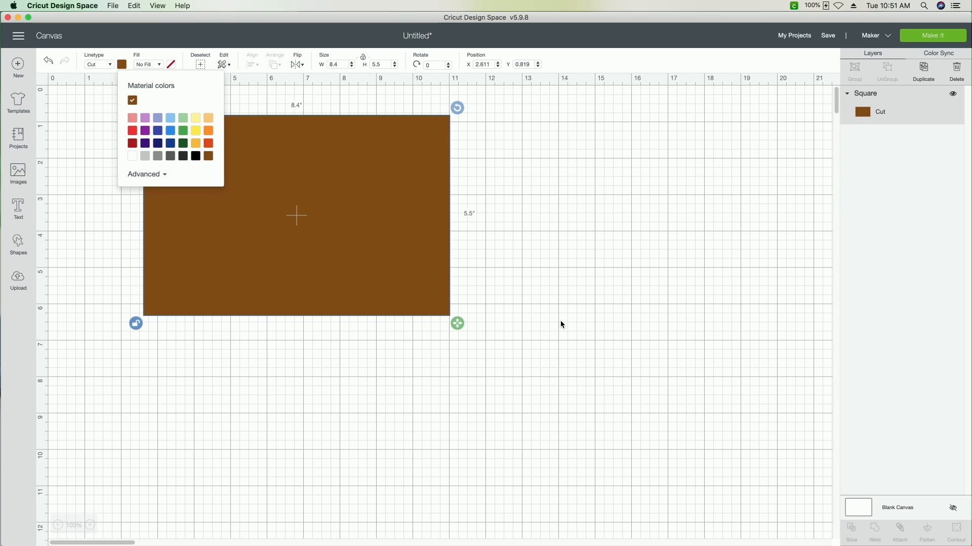
left_click(402, 361)
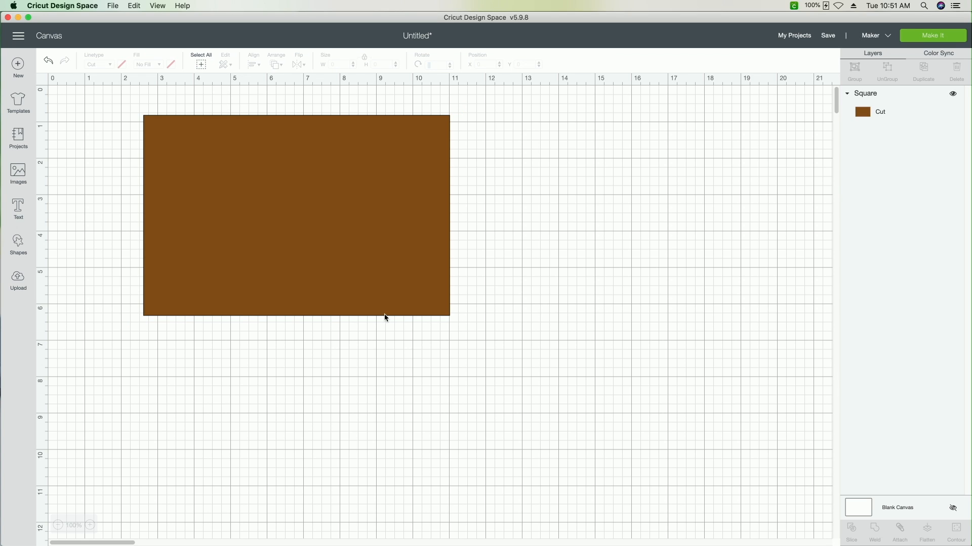
left_click(362, 265)
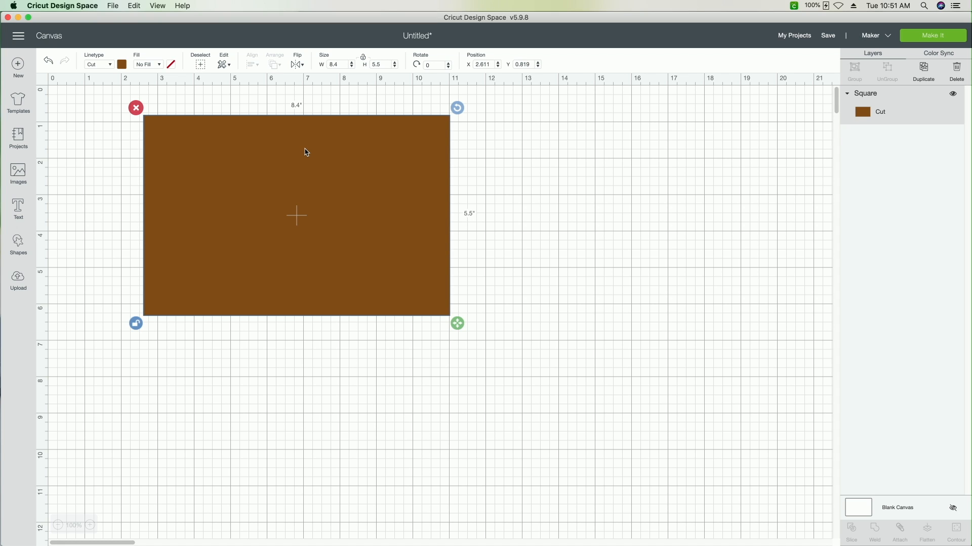
- Add a score line to the canvas and delete the stray octagon
left_click(19, 247)
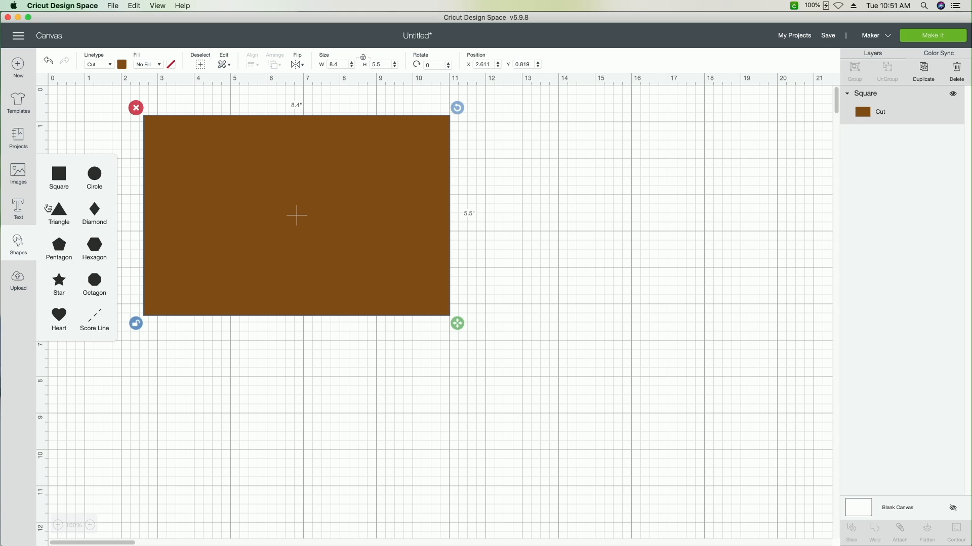
left_click(94, 288)
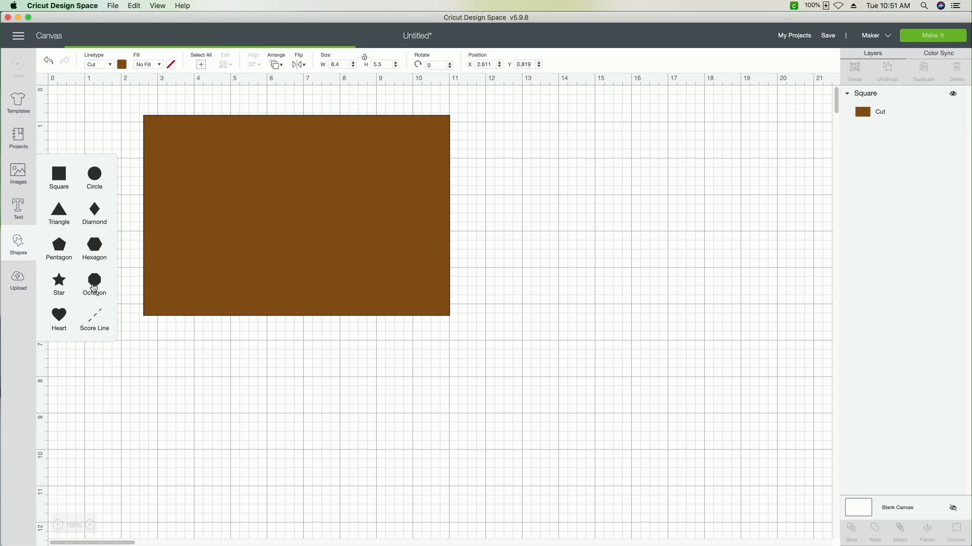
left_click(96, 317)
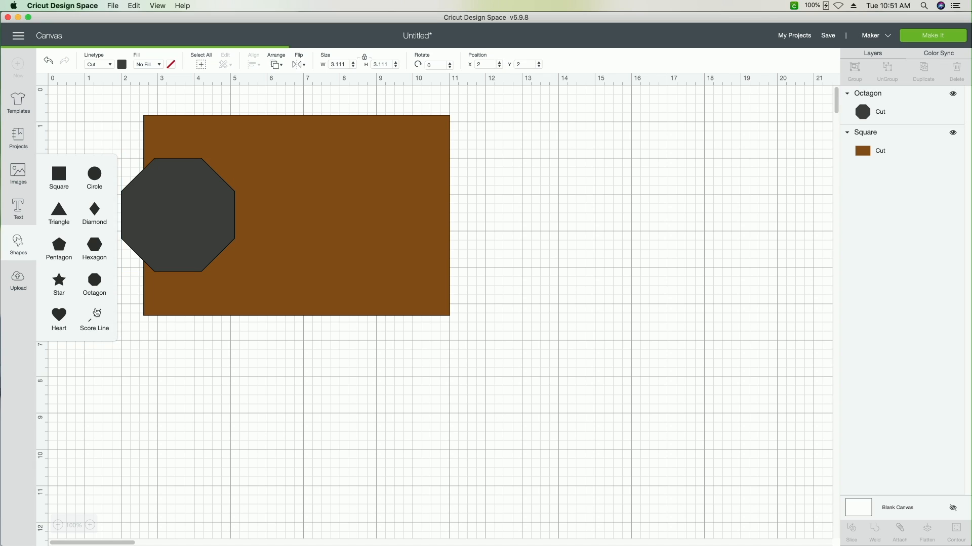
left_click_drag(198, 223, 273, 247)
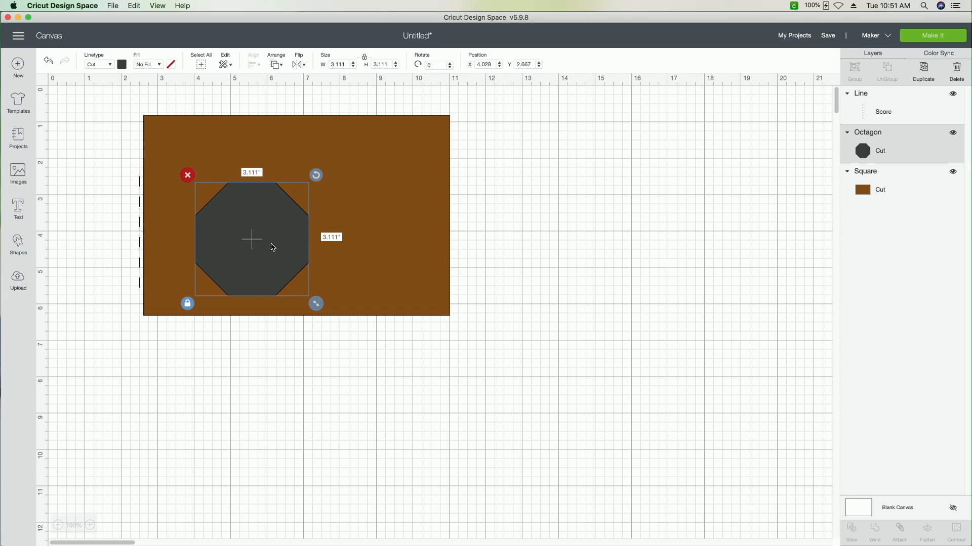
left_click(188, 175)
- Move the score line onto the rectangle near its middle and set the line's height to 5.5 inches
left_click(142, 225)
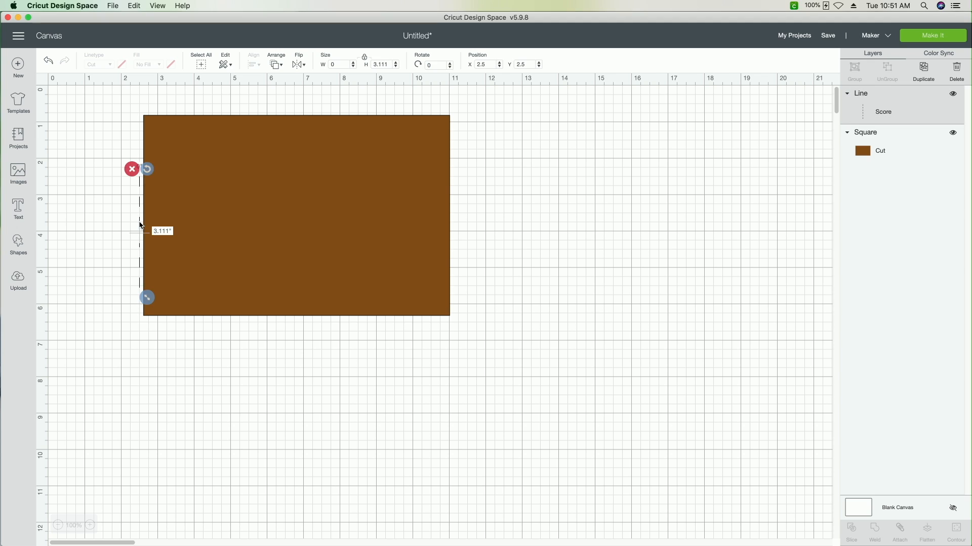
left_click_drag(141, 226, 291, 214)
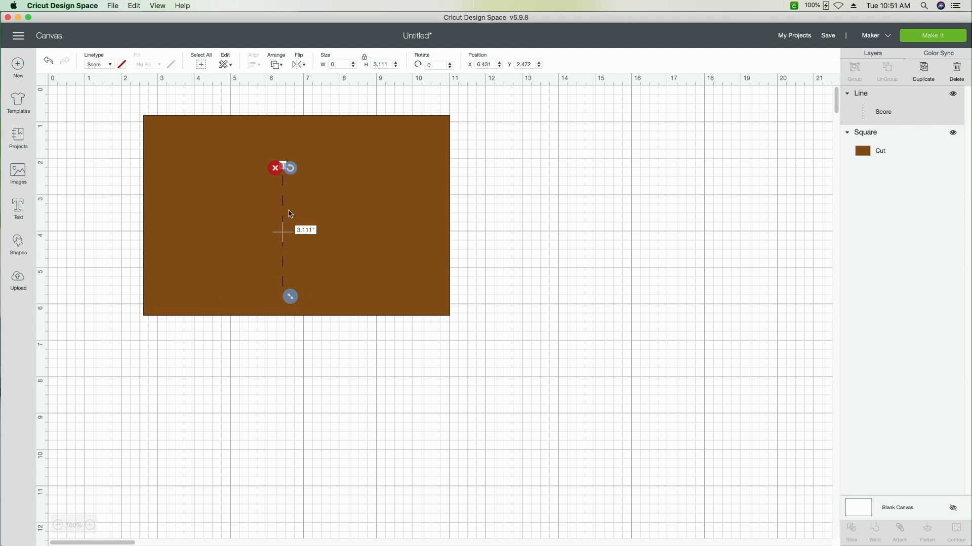
left_click(389, 64)
left_click_drag(390, 64, 331, 61)
type("5.5")
key("Tab")
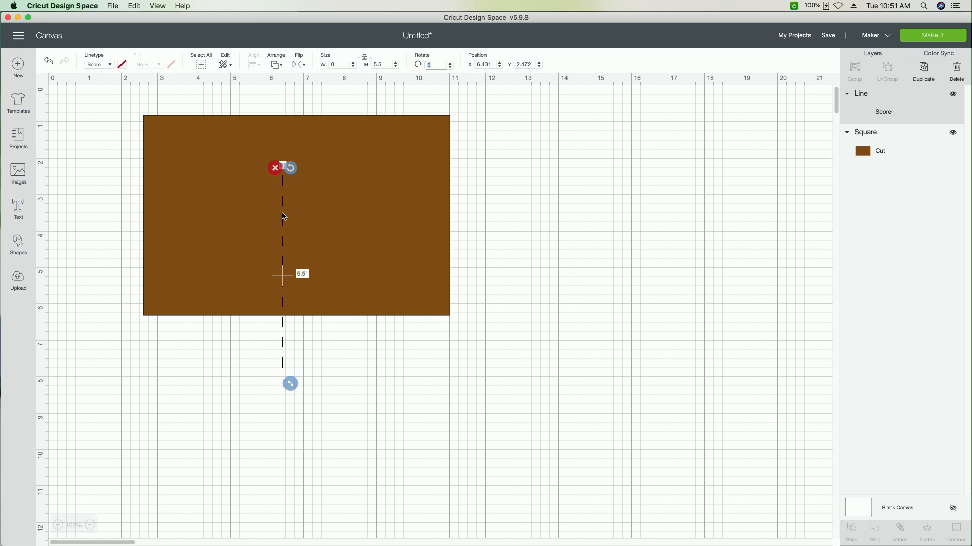
- Center the score line and rectangle on each other, attach them, and move the attached piece to about X 2.75, Y 0.67 inches
left_click(336, 357)
left_click_drag(336, 355, 251, 297)
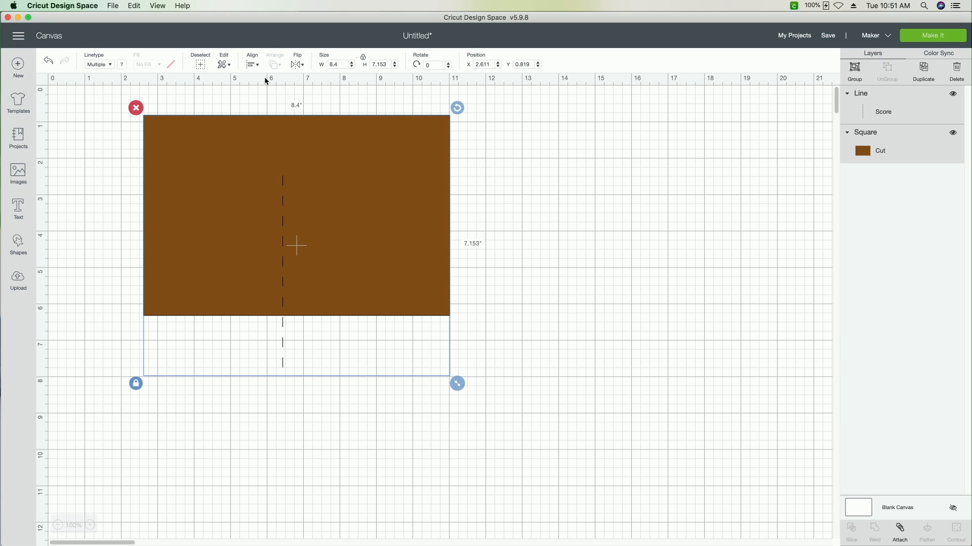
left_click(253, 65)
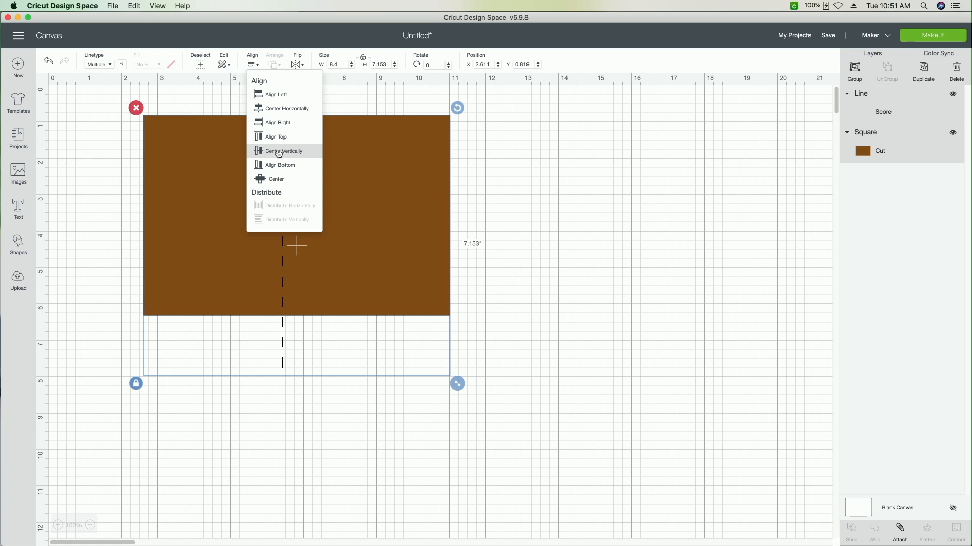
left_click(282, 184)
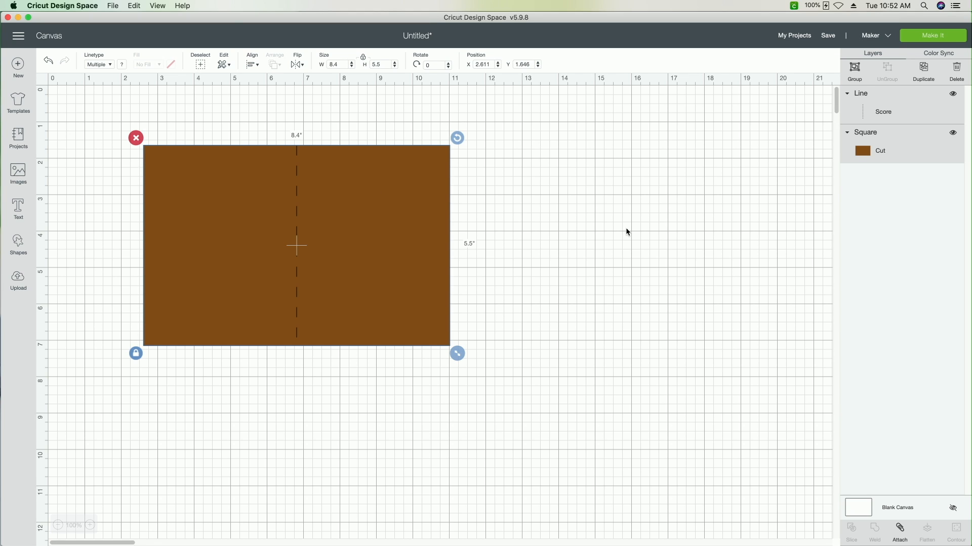
left_click(901, 531)
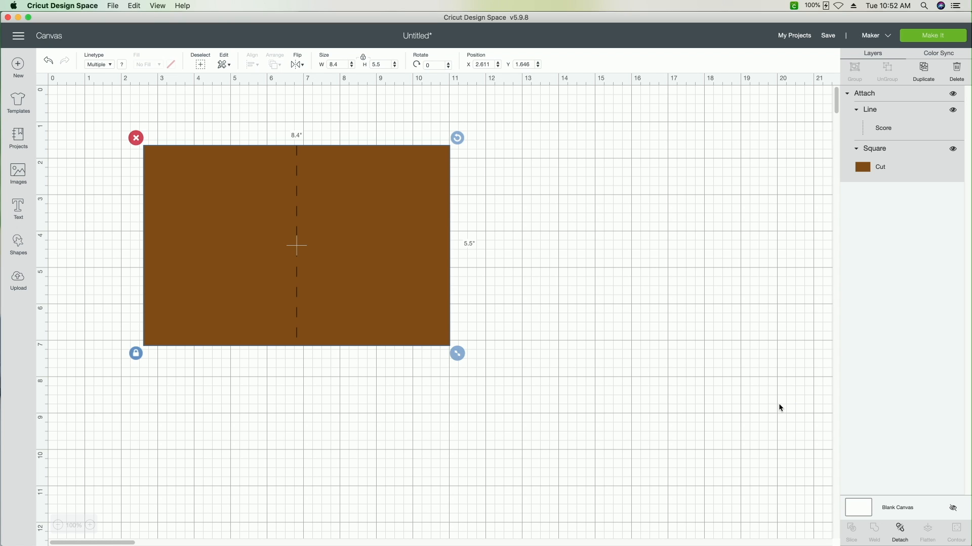
left_click_drag(393, 288, 398, 253)
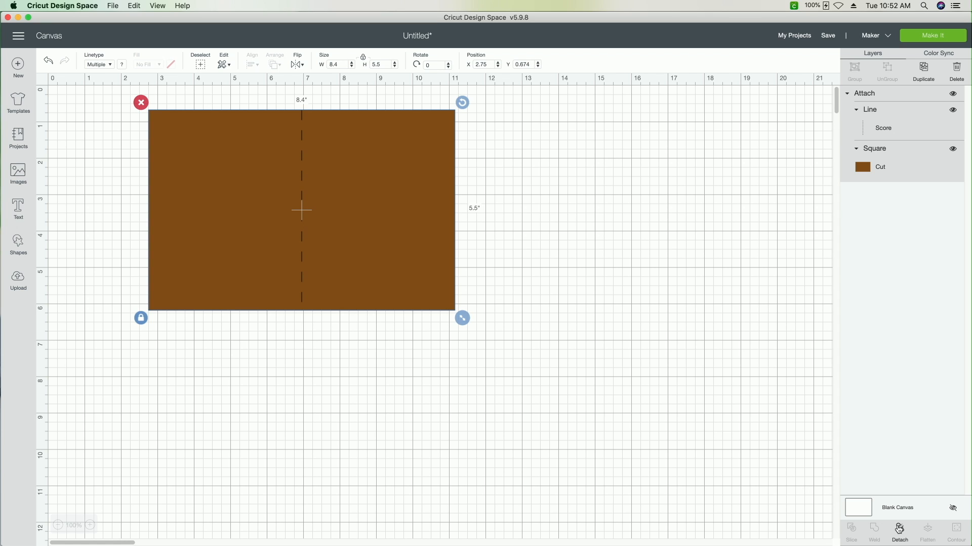
- Detach the score line from the rectangle, preview the mats, and return to the canvas
left_click(900, 529)
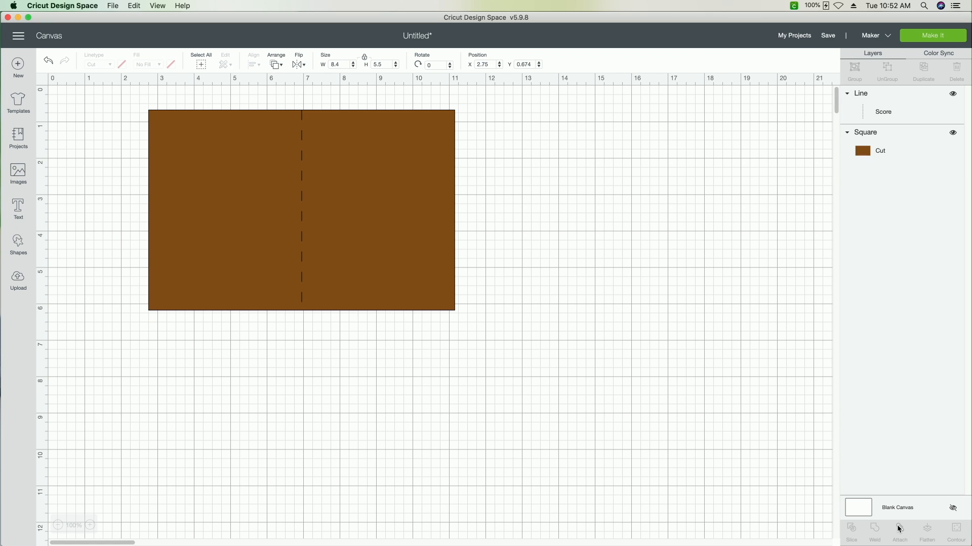
left_click(939, 35)
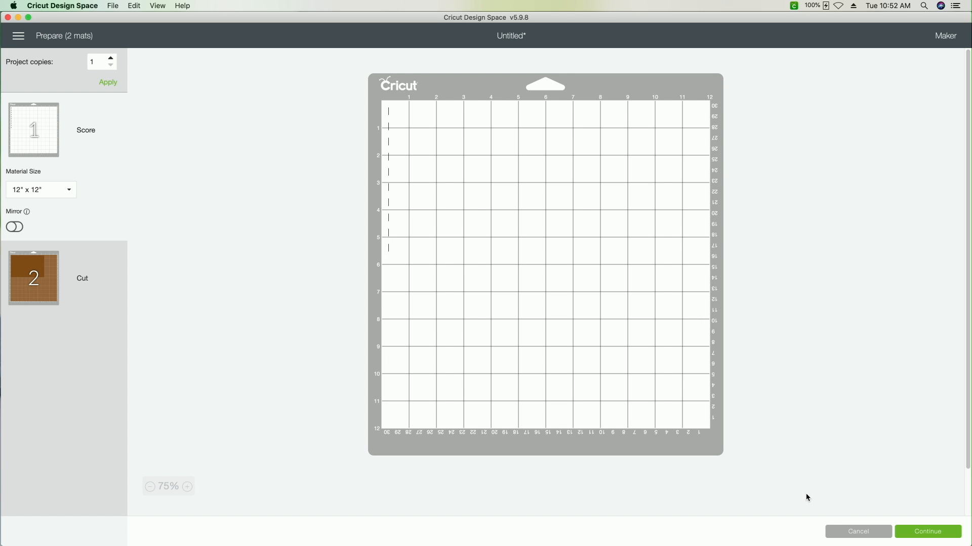
left_click(856, 532)
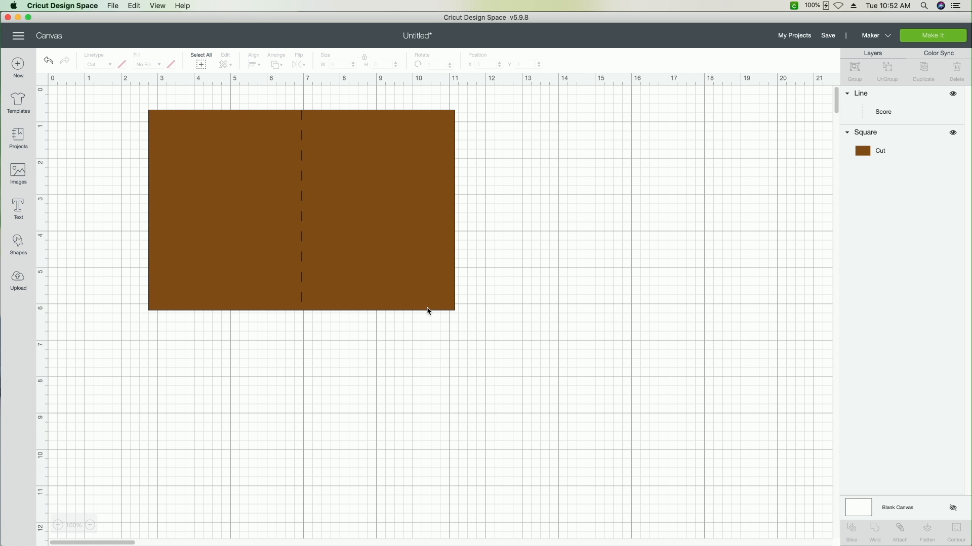
- Attach the score line to the rectangle again and open the mat preview for the project
left_click_drag(398, 342, 273, 247)
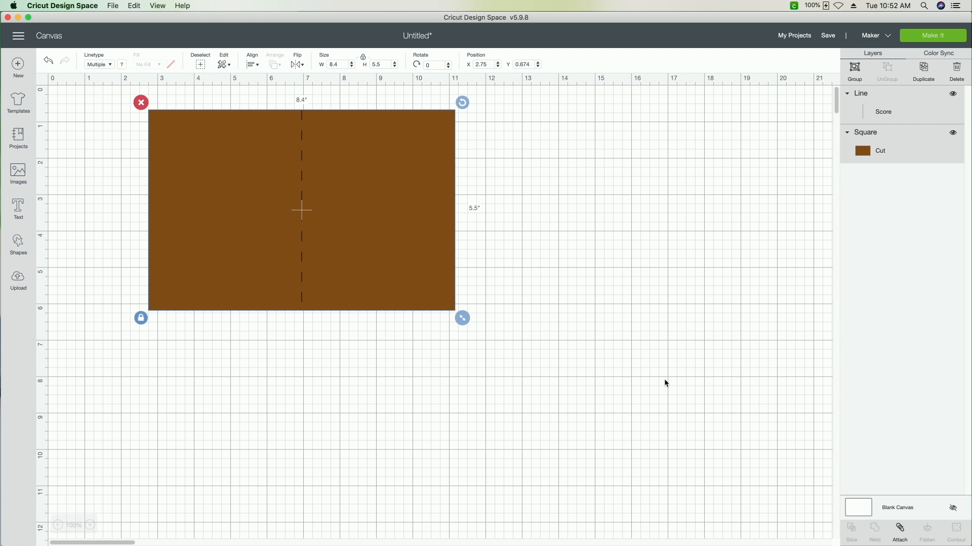
left_click(900, 532)
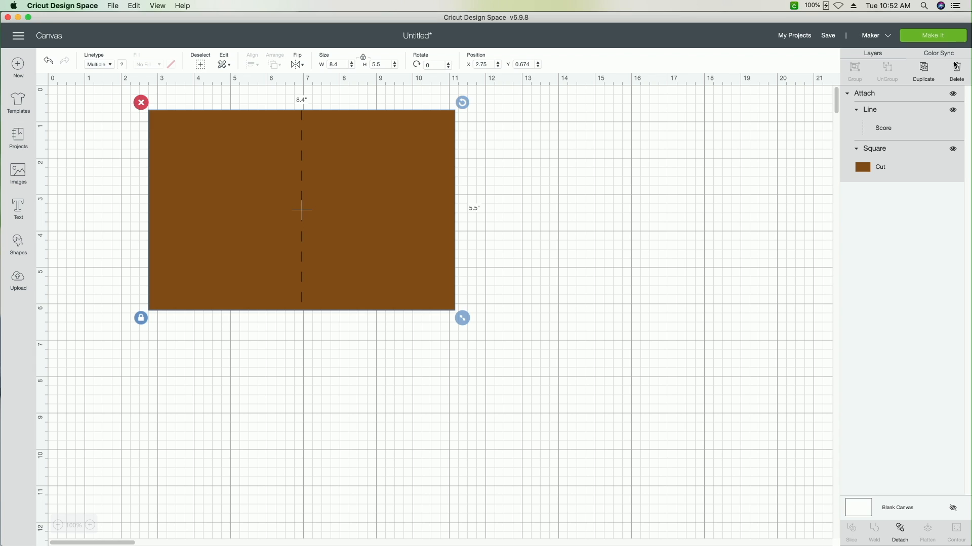
left_click(933, 36)
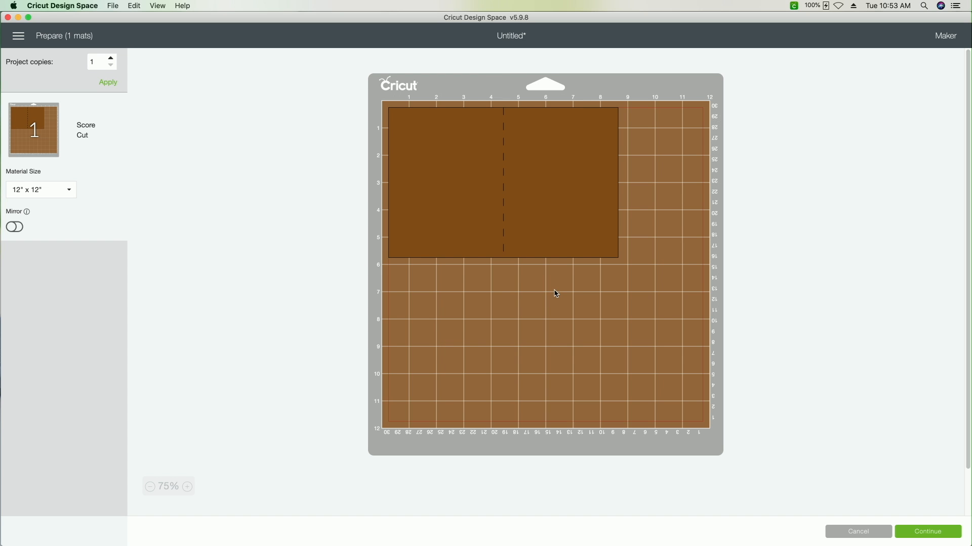
- Return from the mat preview to the canvas and move the card base to about X 0.67, Y 0.47 inches
left_click(850, 532)
left_click(417, 286)
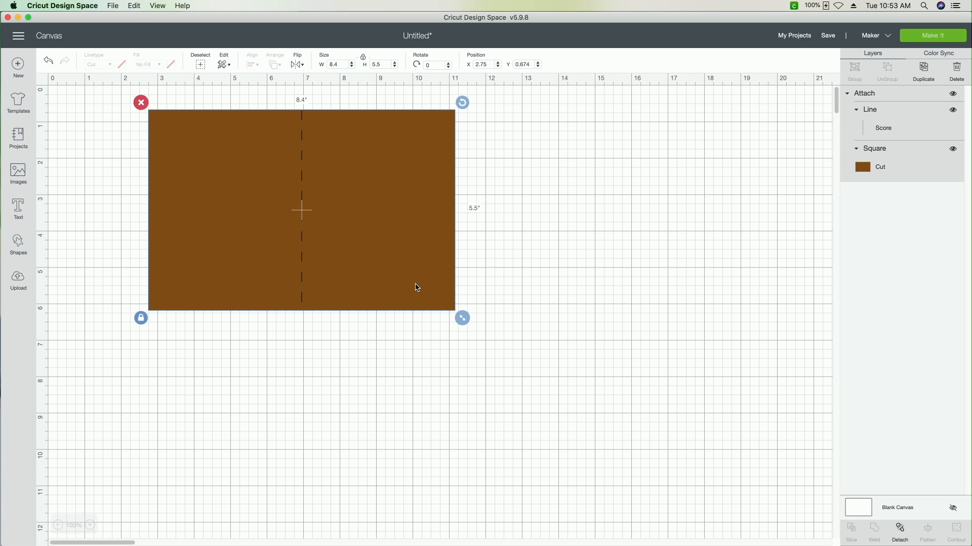
left_click_drag(416, 286, 341, 280)
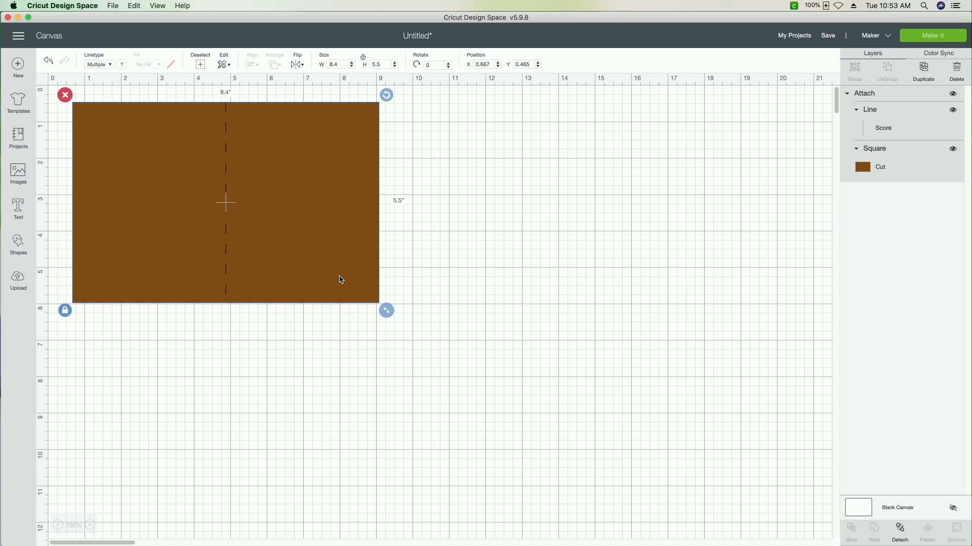
- Duplicate the attached brown card base and place the copy at about X 1.28, Y 1.13 inches
right_click(341, 280)
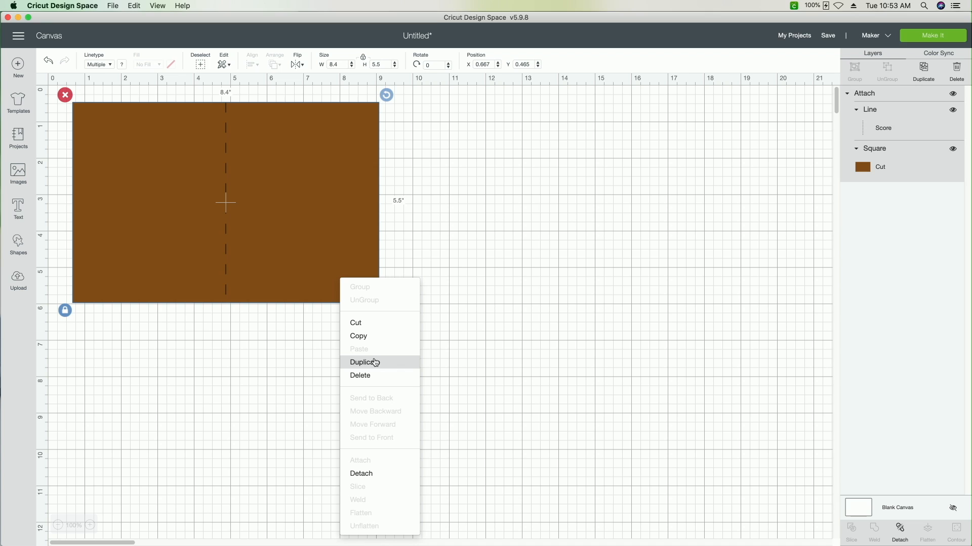
left_click(474, 363)
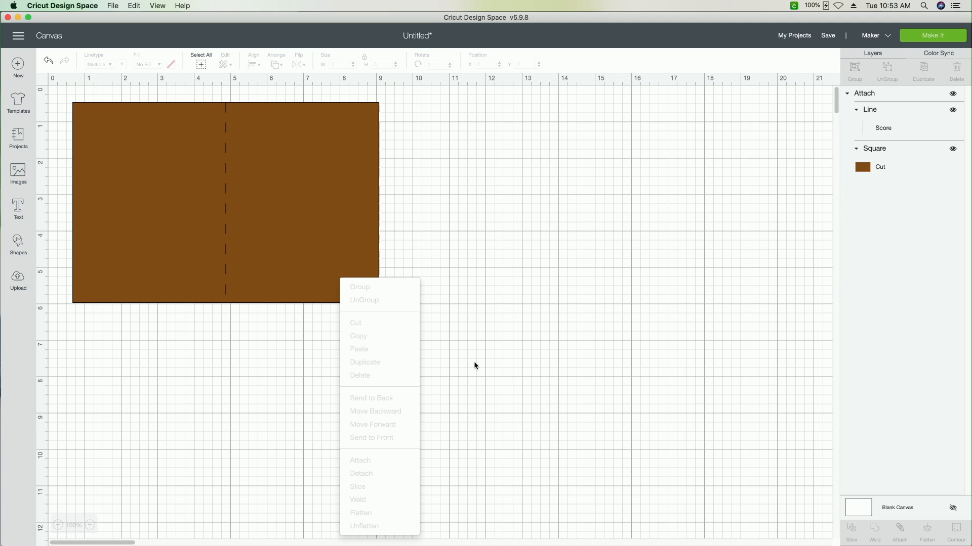
left_click(341, 253)
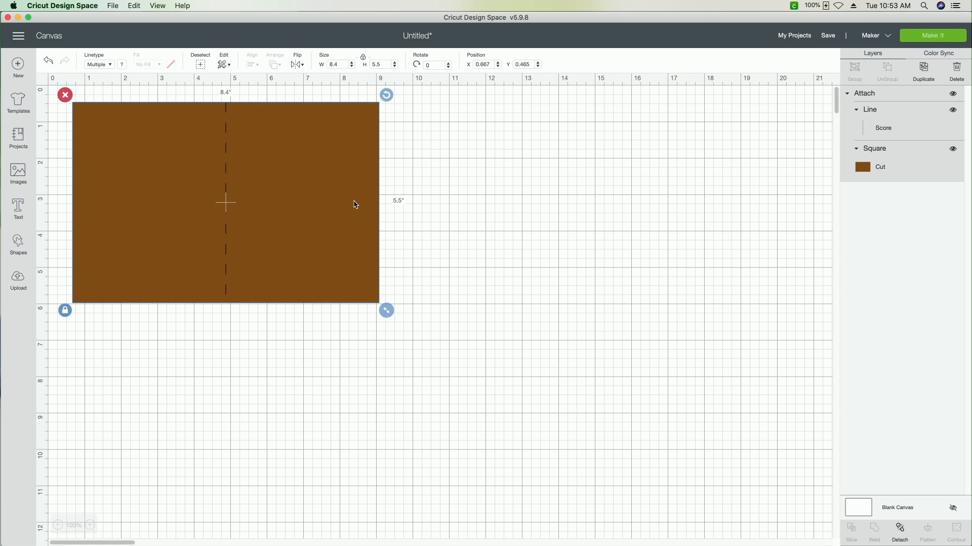
right_click(314, 207)
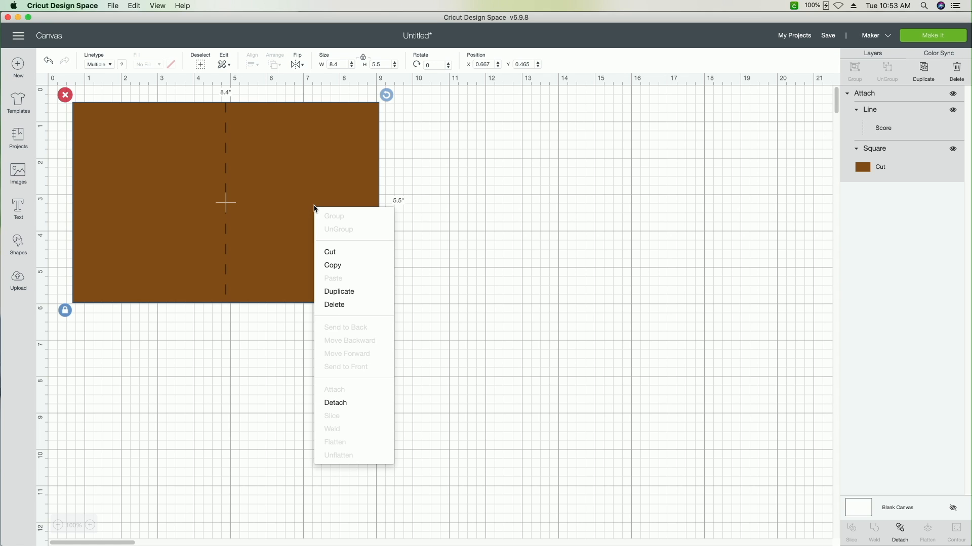
left_click(343, 292)
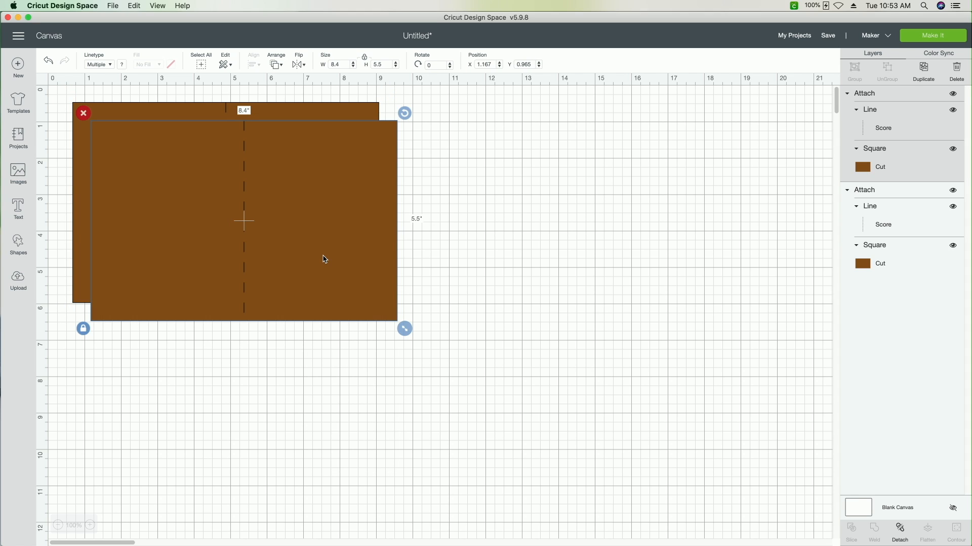
left_click_drag(326, 261, 328, 266)
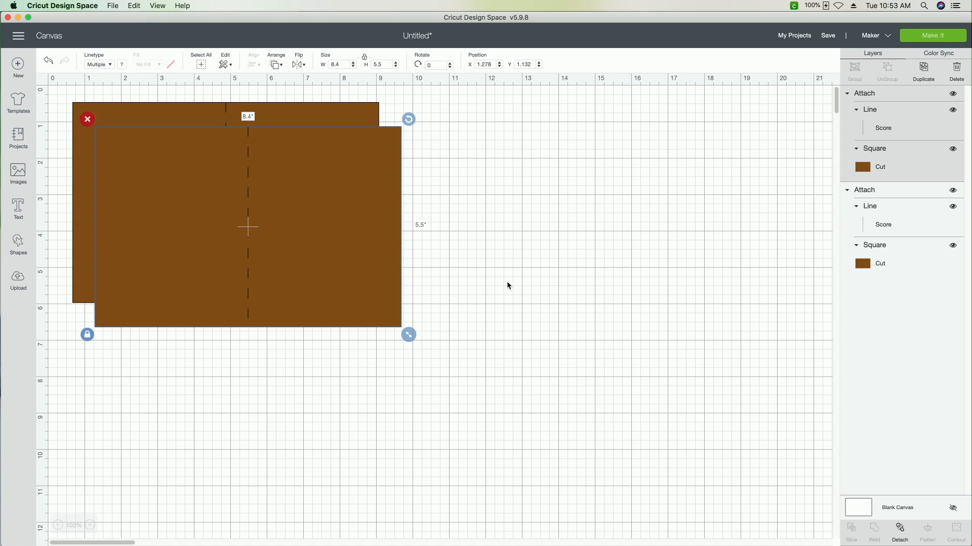
- Change the material color of the duplicated card's rectangle to white
left_click(454, 275)
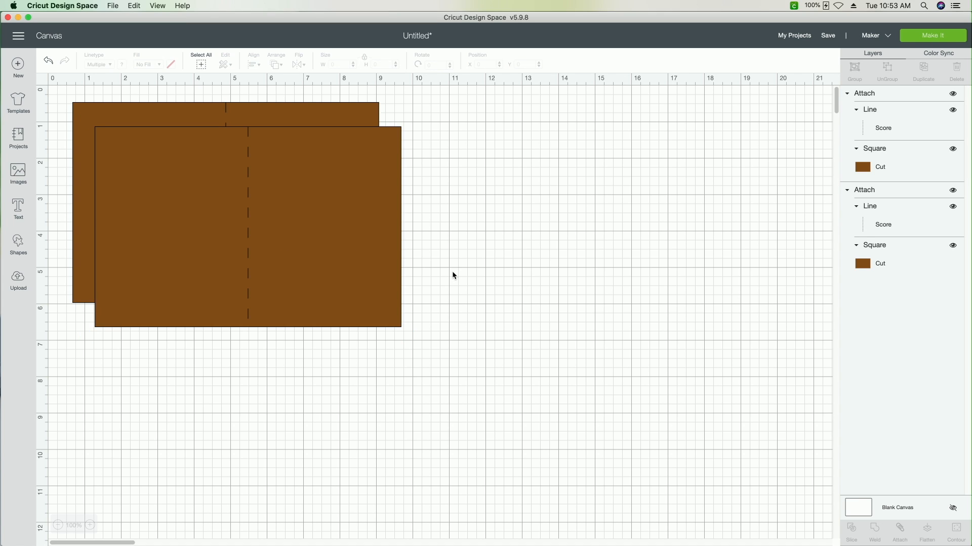
left_click(867, 175)
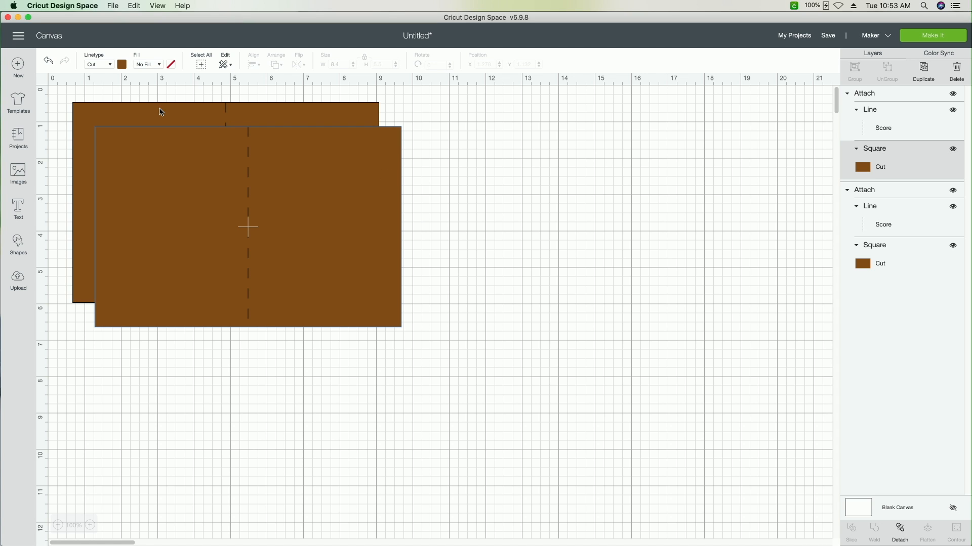
left_click(121, 66)
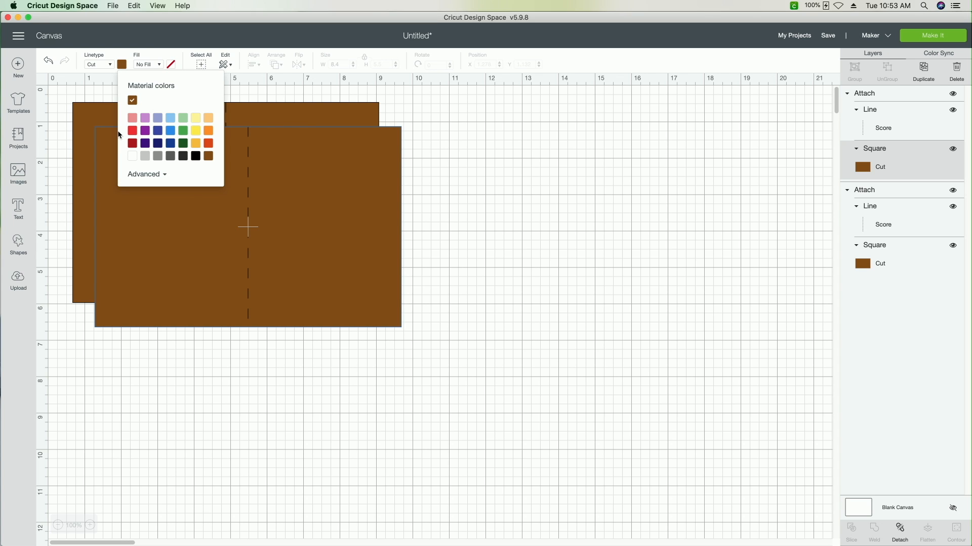
left_click(131, 158)
left_click(468, 315)
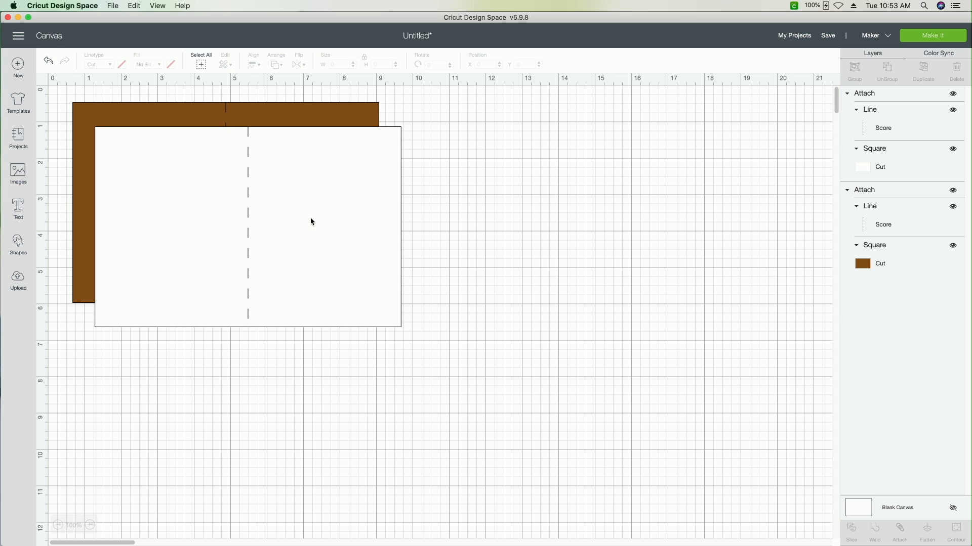
- Resize the white card non-proportionally to about 8.23 by 5.33 inches over the brown base, then move it below the base
left_click_drag(310, 219, 293, 200)
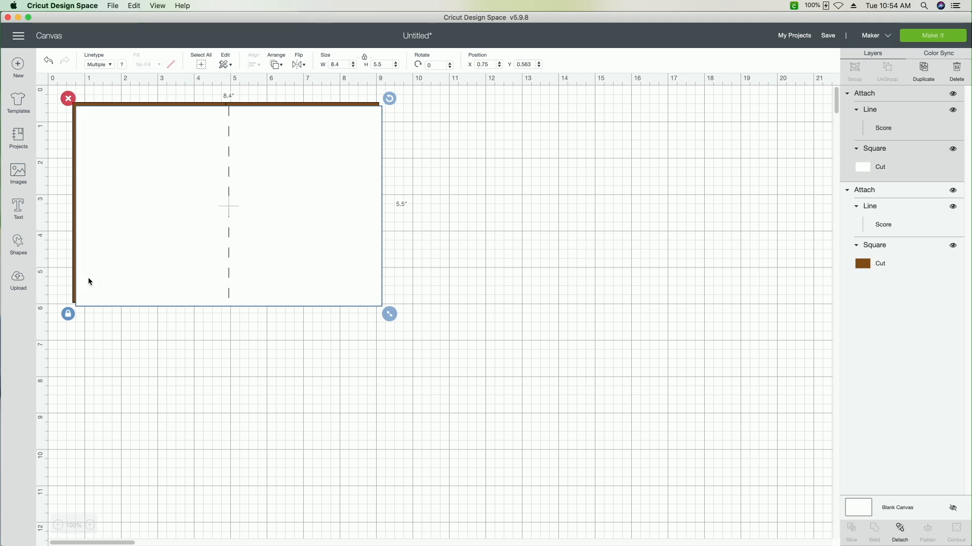
left_click(72, 314)
mouse_move(390, 320)
left_mouse_down()
mouse_move(373, 302)
mouse_move(384, 312)
left_mouse_up()
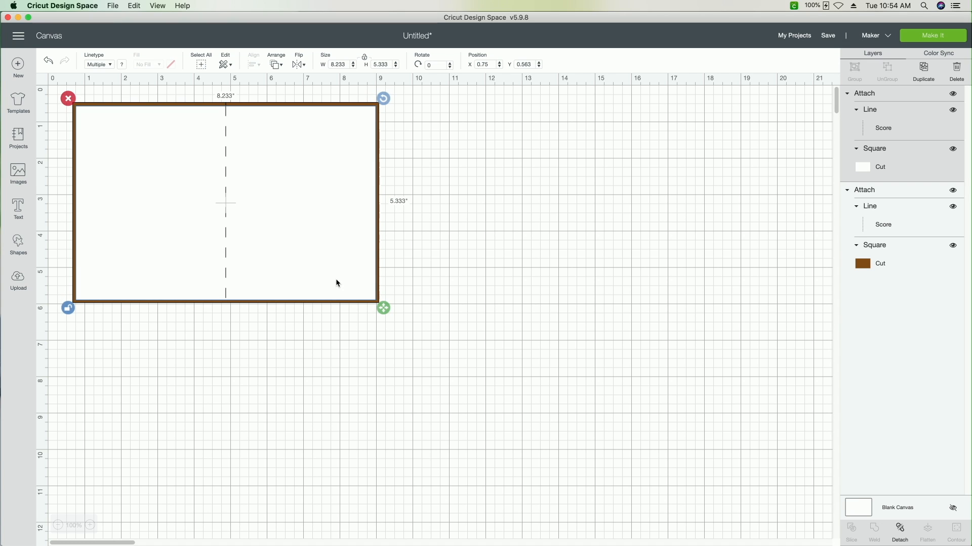
left_click(68, 308)
left_click_drag(122, 276, 126, 475)
left_click(419, 472)
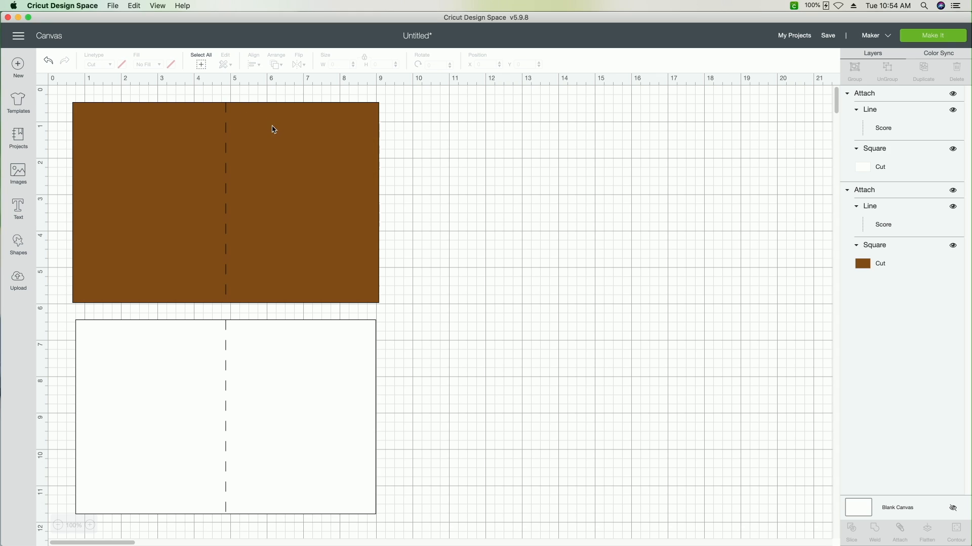
- Add a square and reshape it into a vertical strip about 1.22 by 5.24 inches, just right of the brown card's score line
left_click(19, 246)
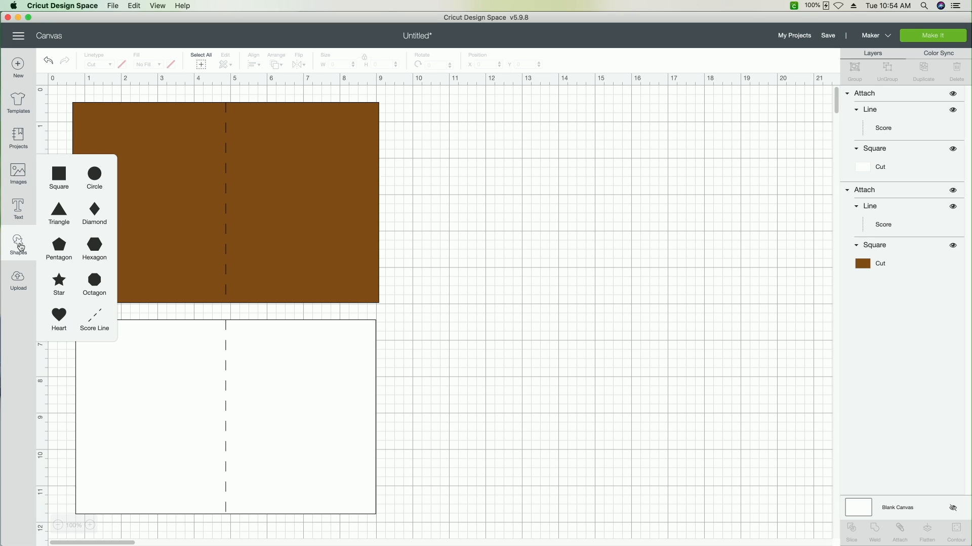
left_click(59, 175)
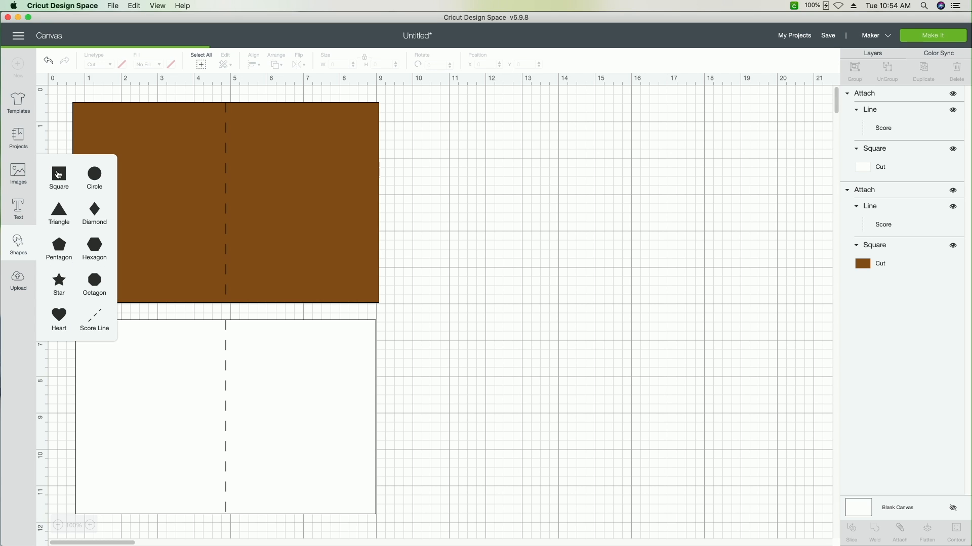
left_click_drag(272, 239, 378, 185)
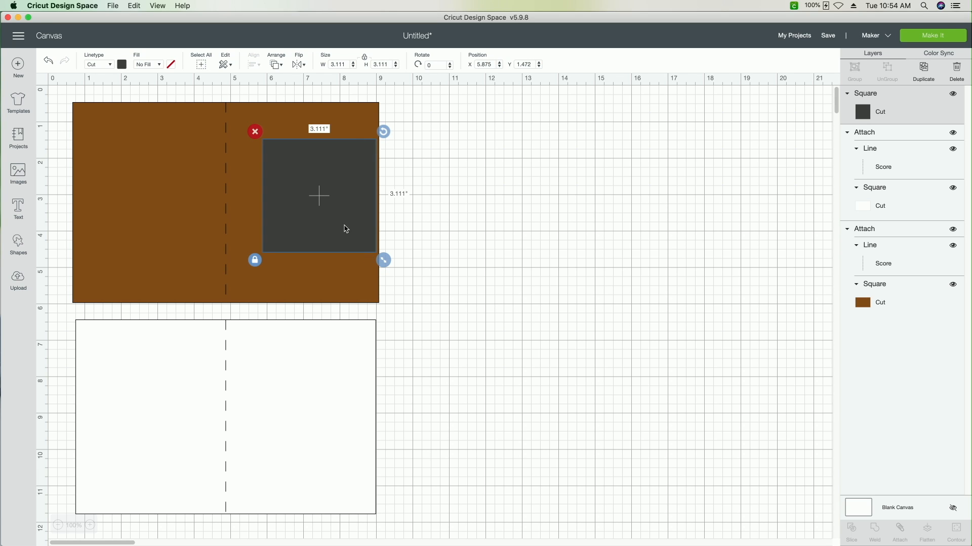
left_click(256, 261)
left_click_drag(383, 263, 311, 313)
left_click_drag(284, 282, 254, 250)
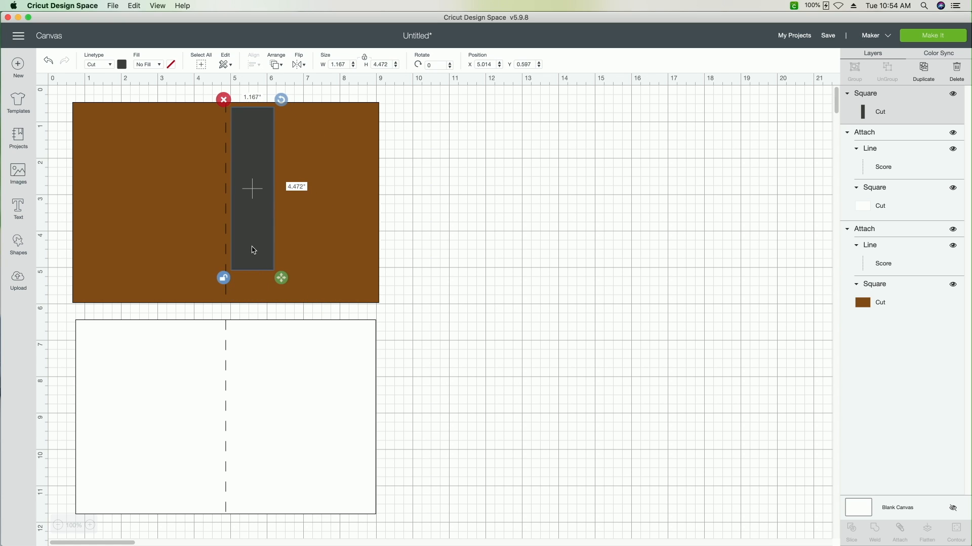
left_click_drag(281, 279, 282, 309)
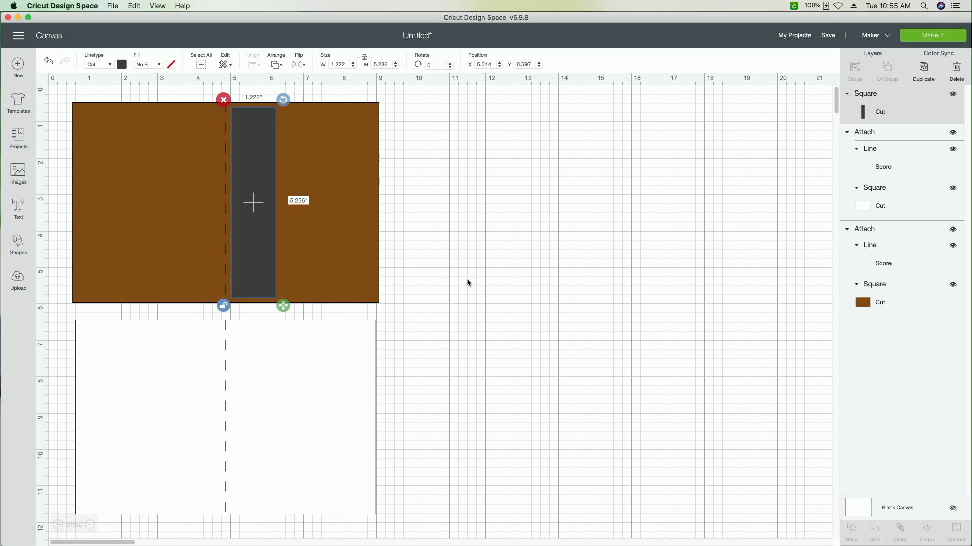
left_click(468, 281)
- Set the dark strip's width to 1.3 inches and its height to 5.3 inches
left_click(242, 240)
left_click(347, 65)
type("1.3")
key("Tab")
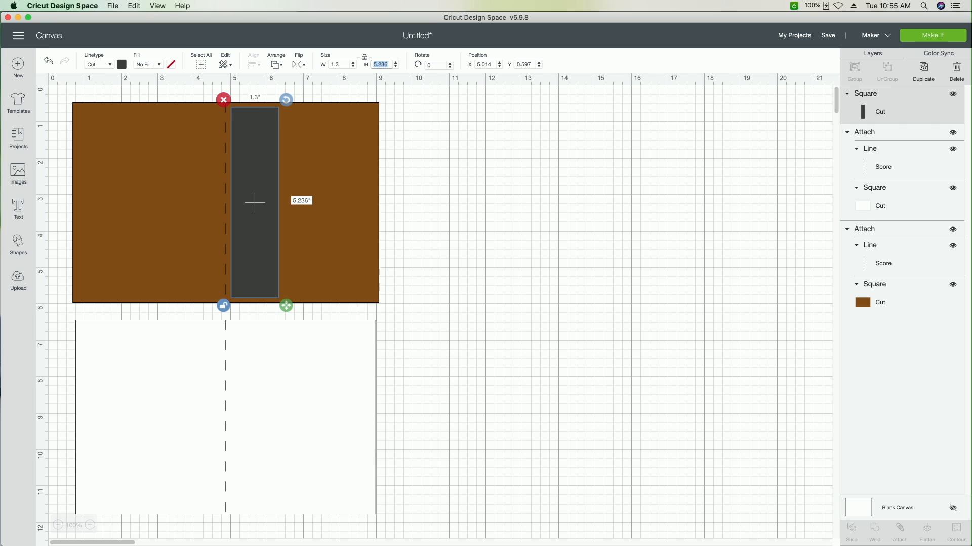
type("5")
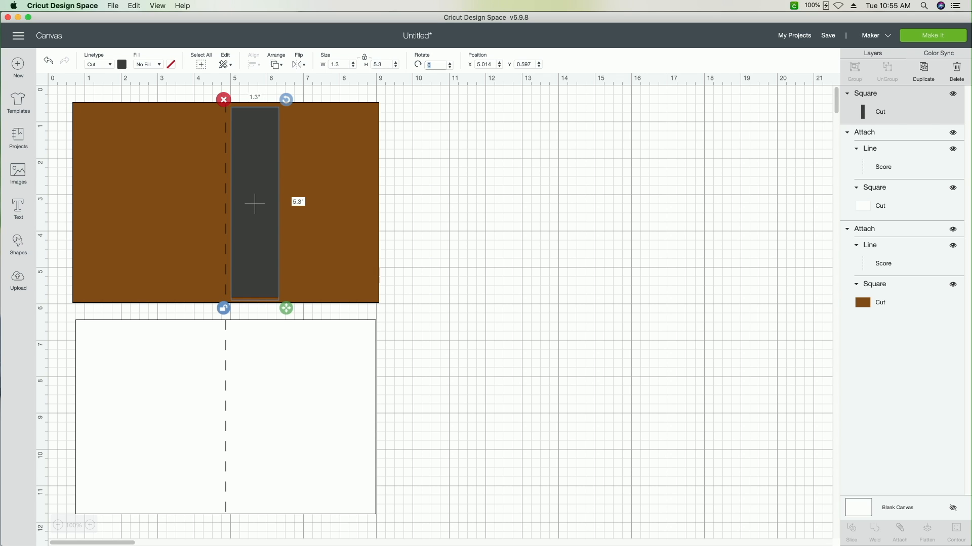
left_click(436, 233)
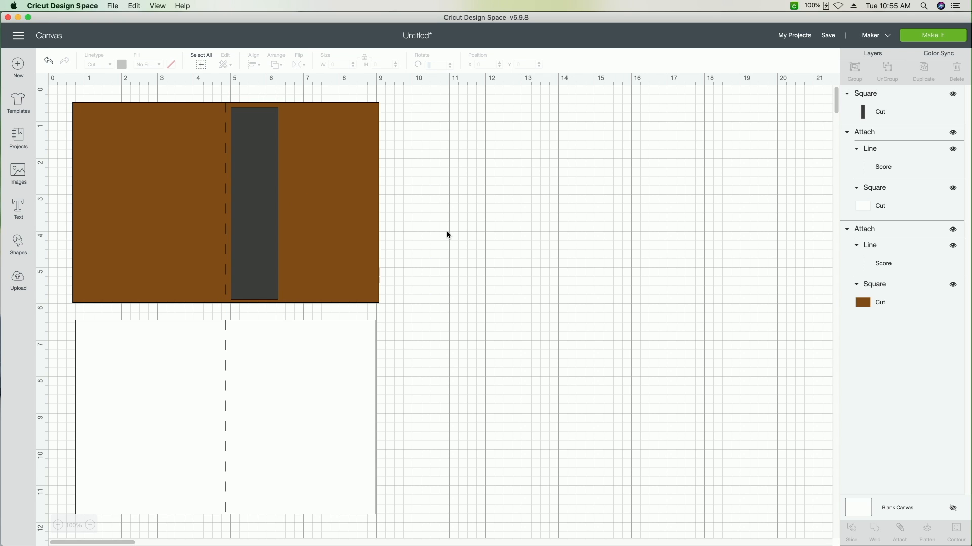
- Nudge the strip to about X 4.99, Y 0.53 inches and place two duplicates beside it at about X 6.49 and X 7.69 inches
left_click_drag(259, 215, 260, 217)
right_click(261, 218)
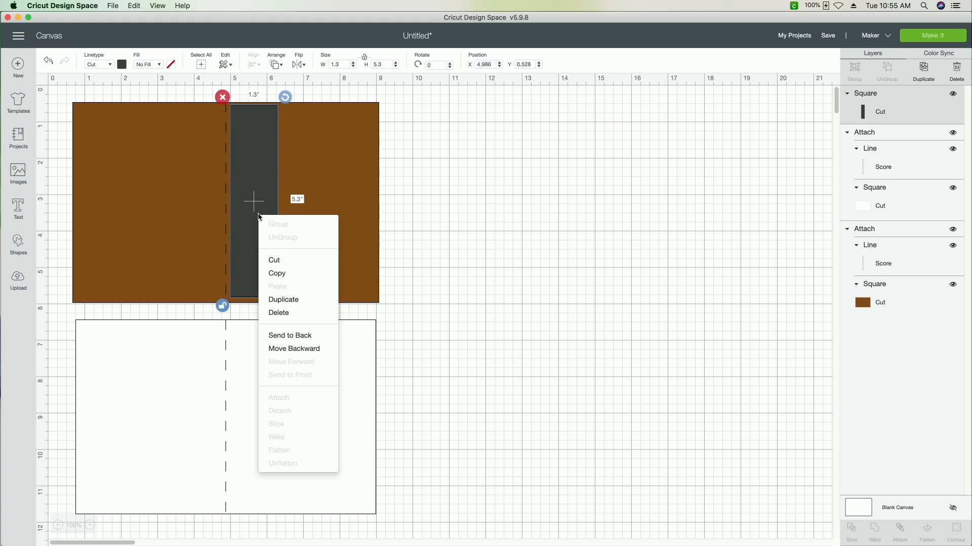
left_click(281, 299)
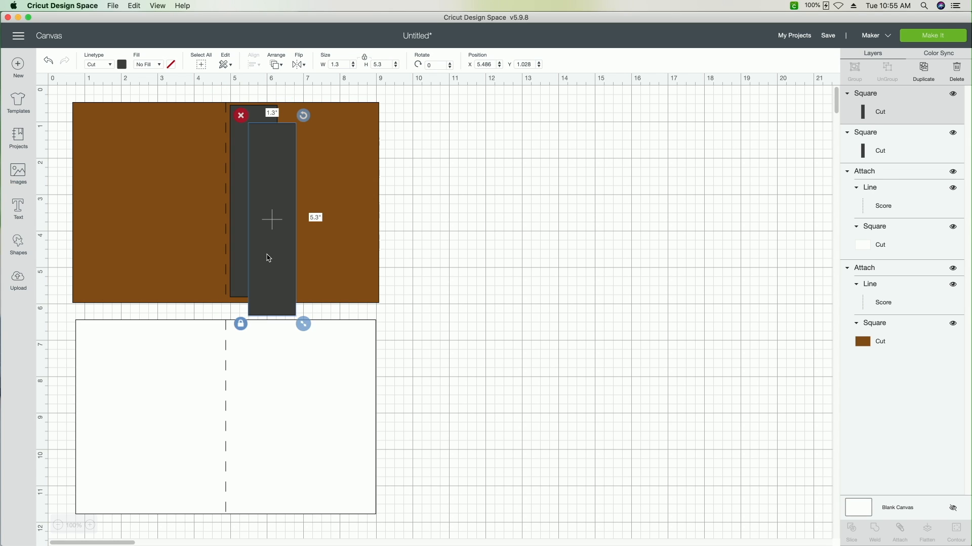
left_click_drag(282, 243, 358, 242)
right_click(305, 231)
left_click(343, 317)
left_click(464, 269)
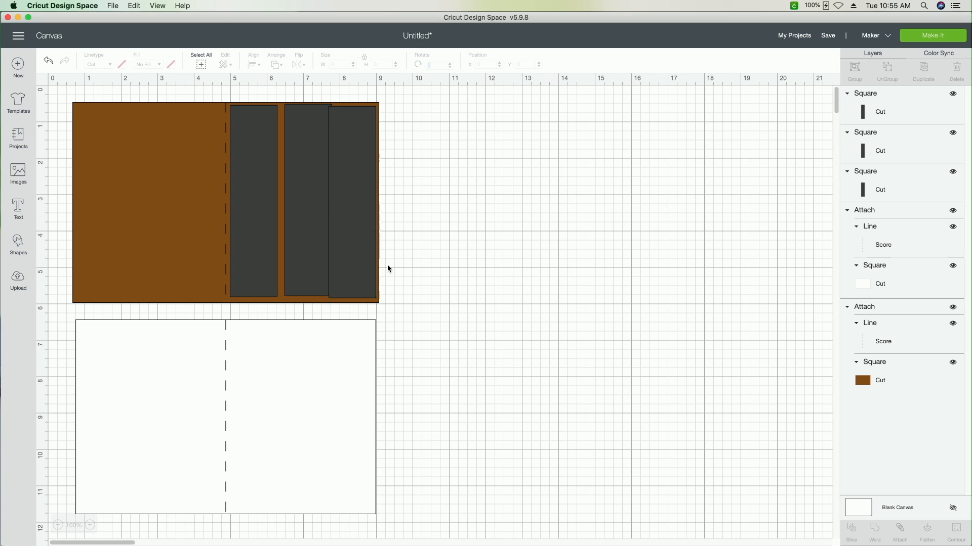
left_click(352, 263)
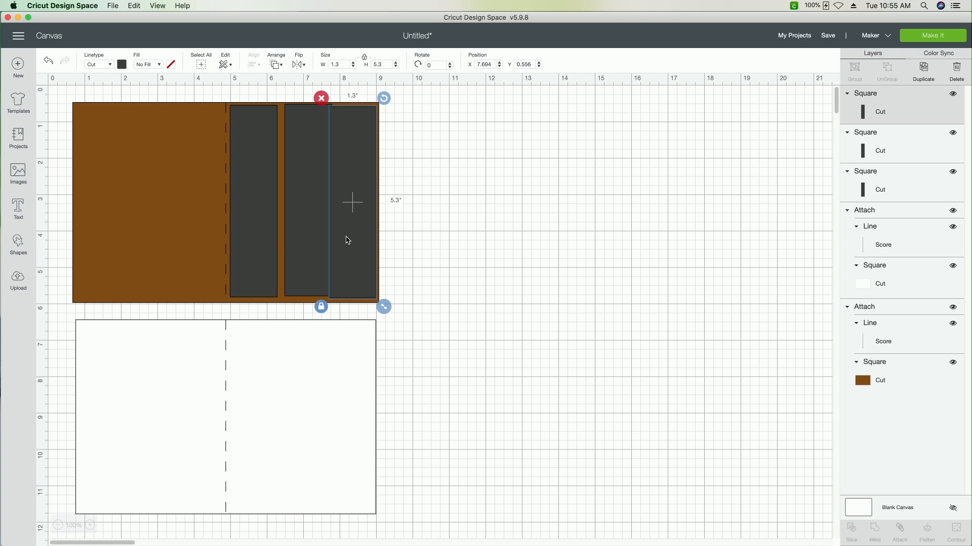
left_click(424, 268)
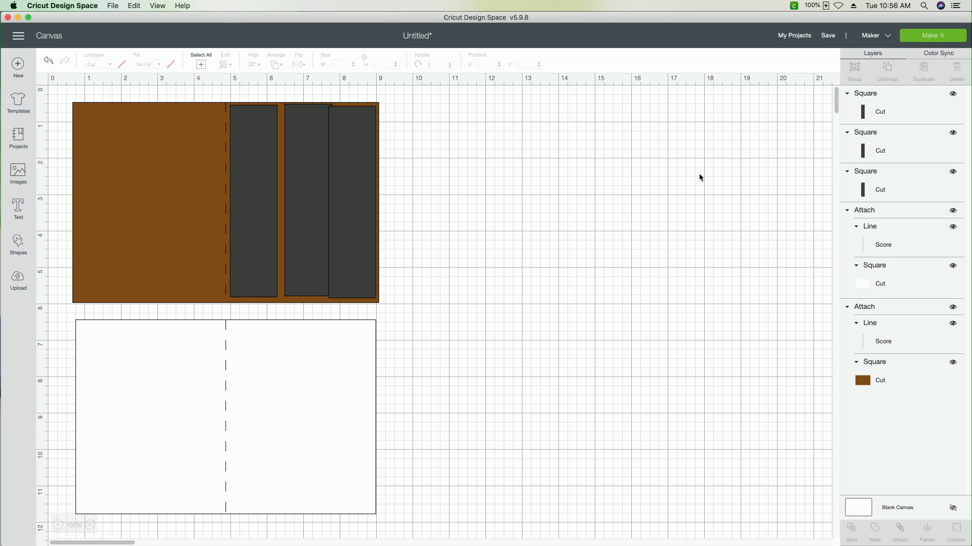
- Color the strip nearest the score line green and shift the middle strip to about X 6.39 inches
left_click(253, 194)
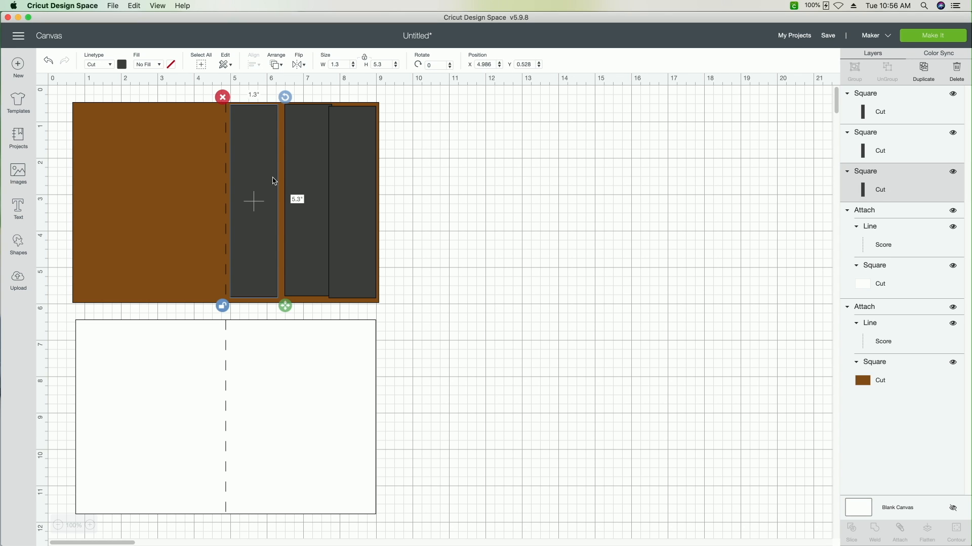
left_click(122, 65)
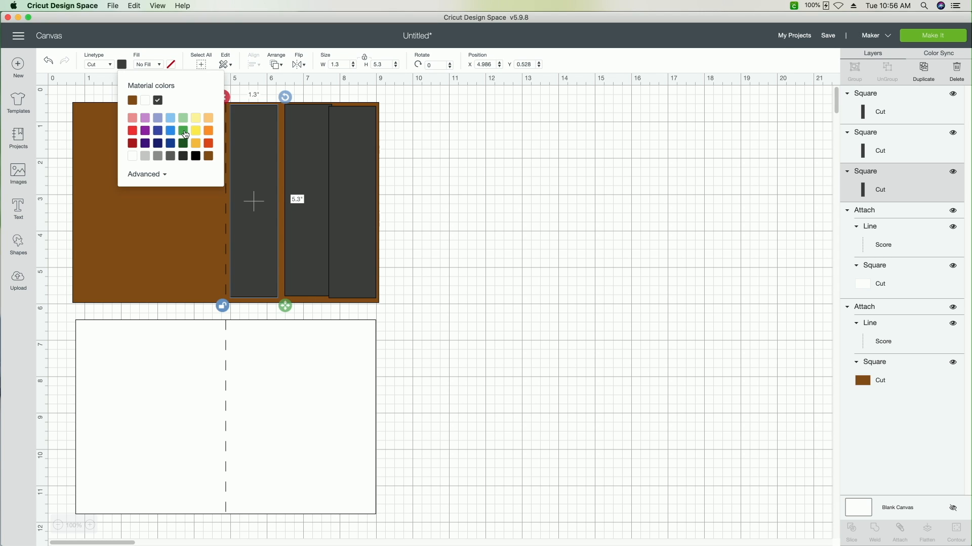
left_click(184, 134)
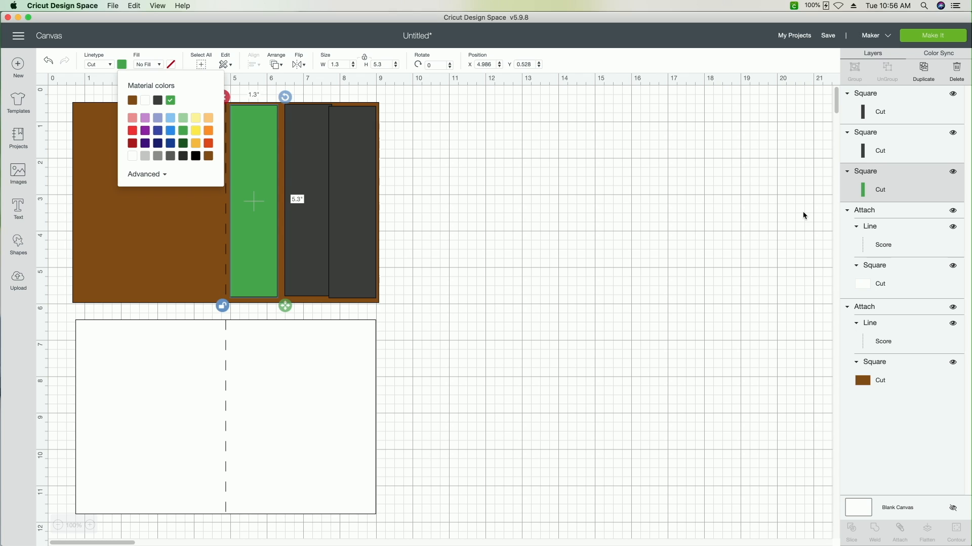
left_click(884, 158)
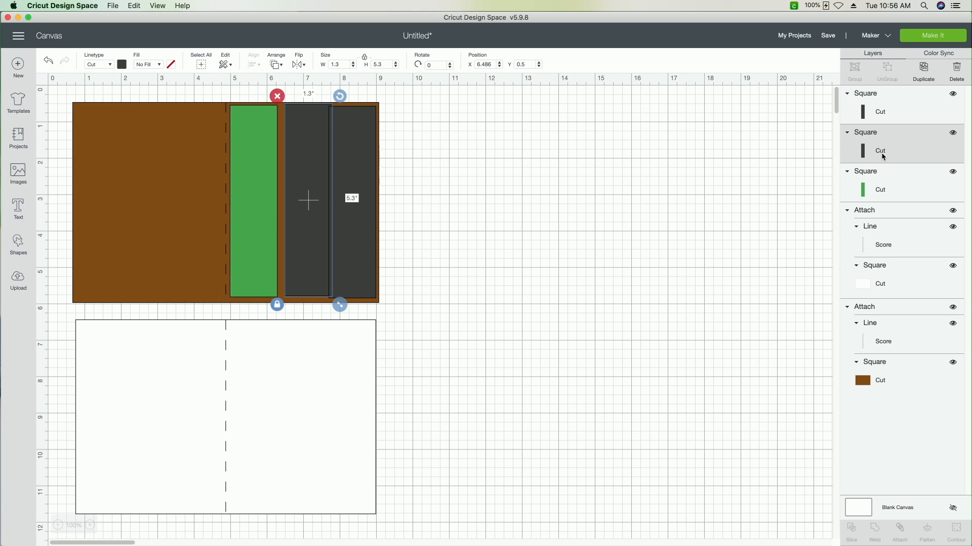
left_click_drag(308, 174, 305, 175)
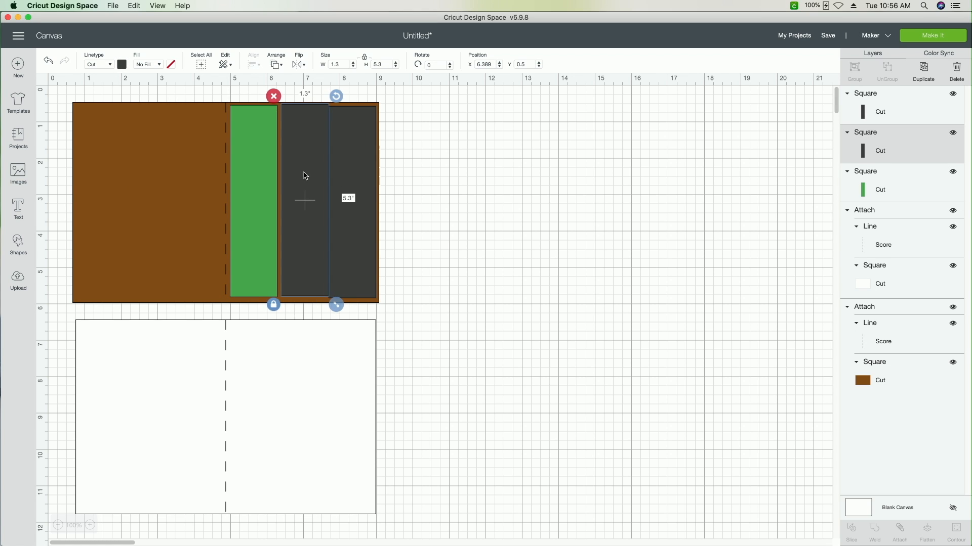
- Color the strip farthest from the brown card's score line golden yellow
left_click(917, 116)
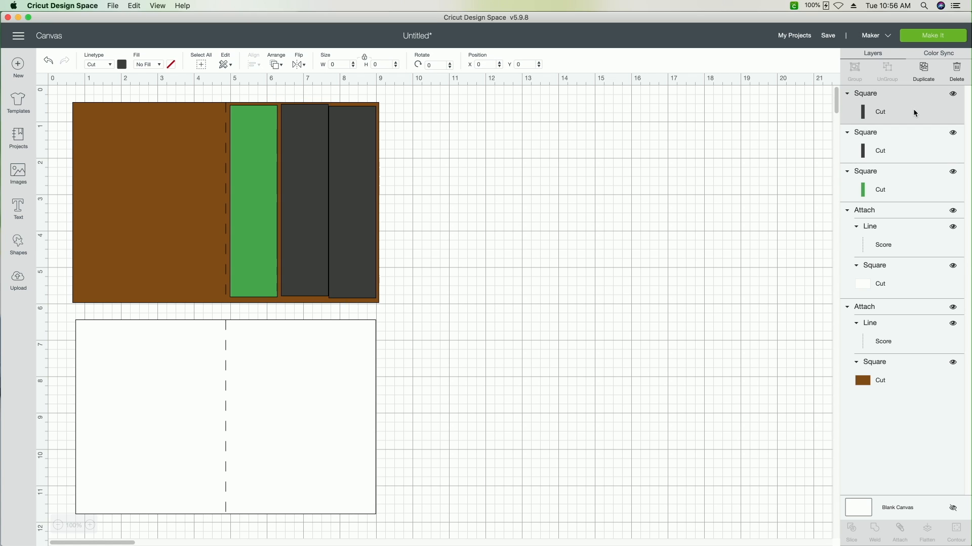
left_click(124, 65)
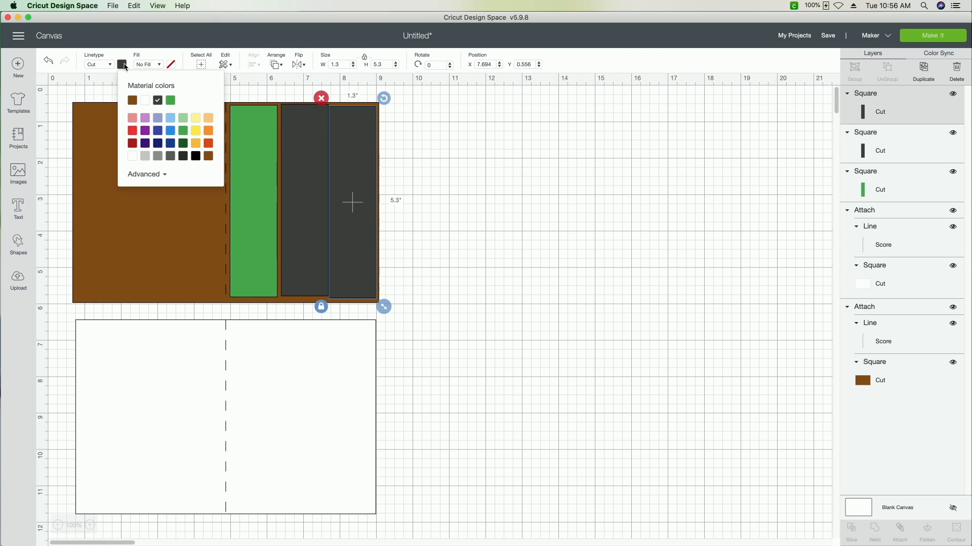
left_click(197, 142)
left_click(626, 144)
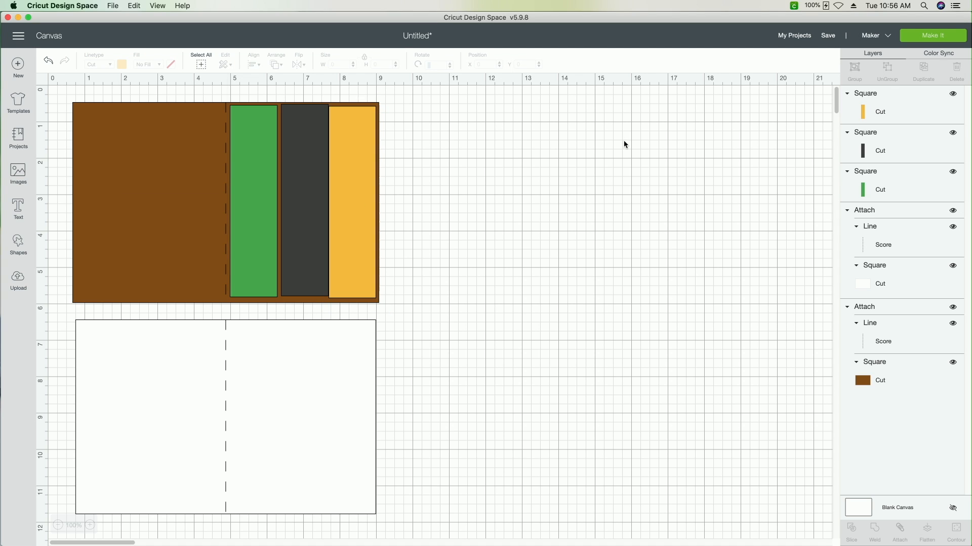
- Preview how the project's pieces are divided over the cutting mats, and return to the canvas
left_click(936, 35)
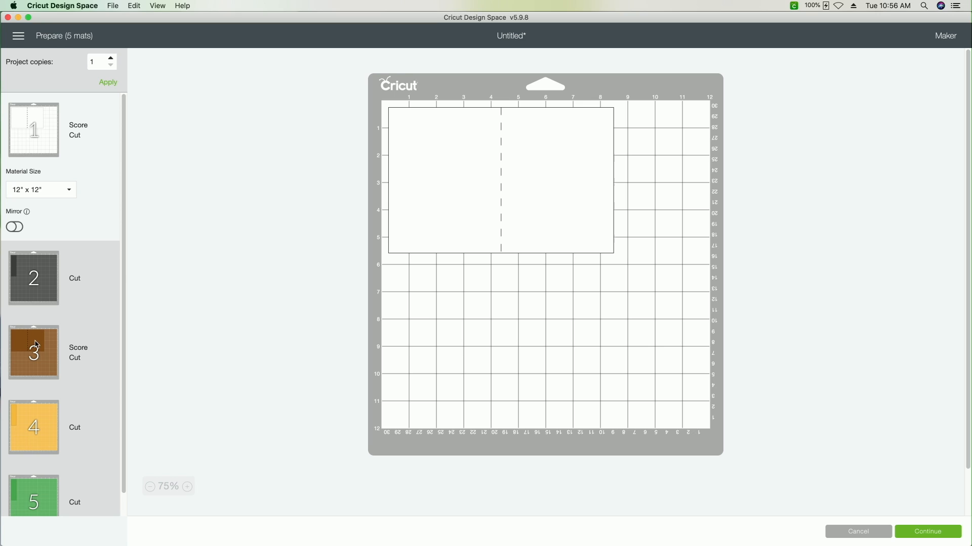
left_click_drag(124, 267, 117, 321)
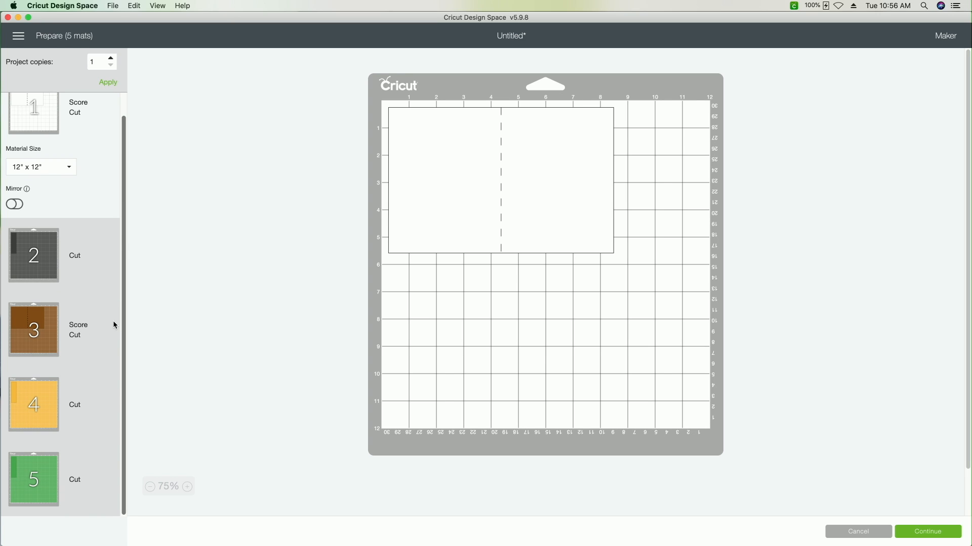
left_click(882, 533)
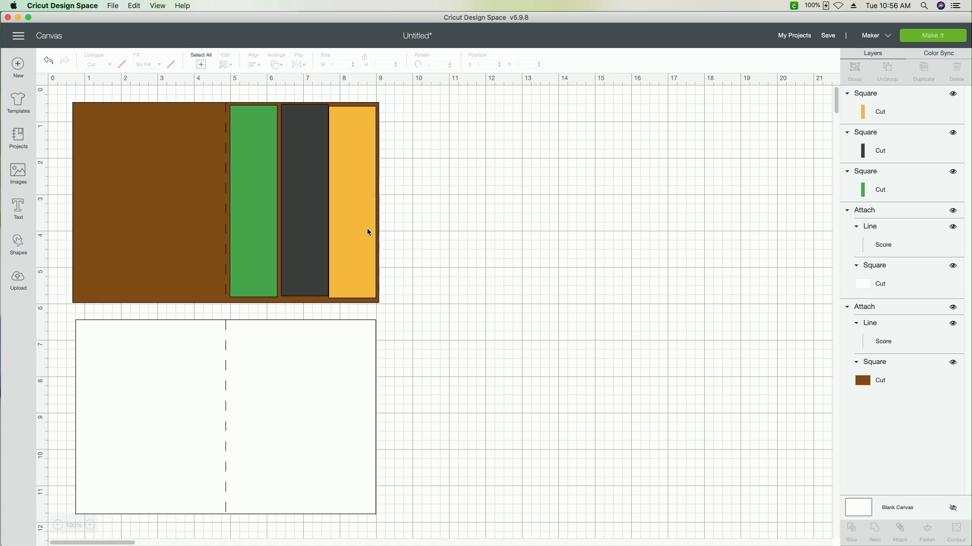
- Distribute the green, dark and yellow strips horizontally and align their bottom edges
left_click(369, 232)
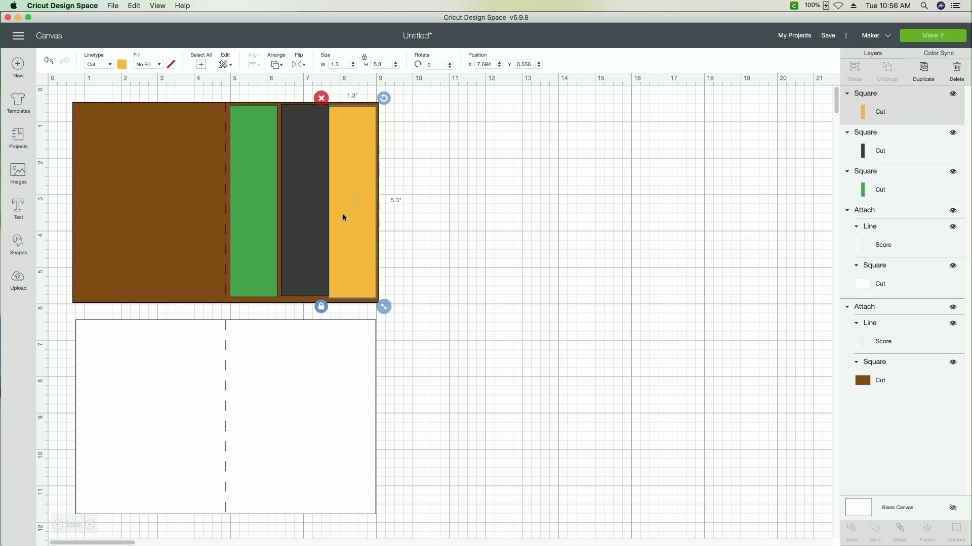
left_click(317, 200, "shift")
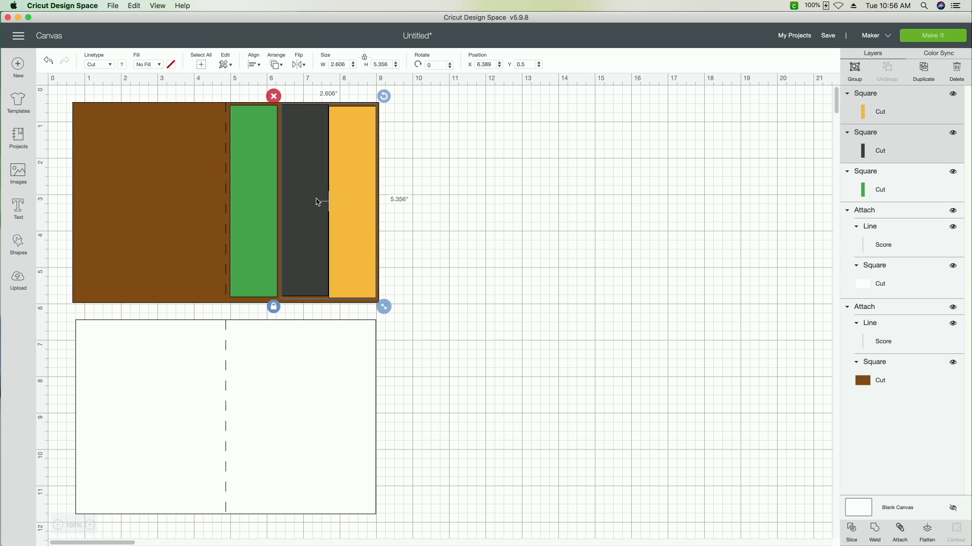
left_click(259, 199, "shift")
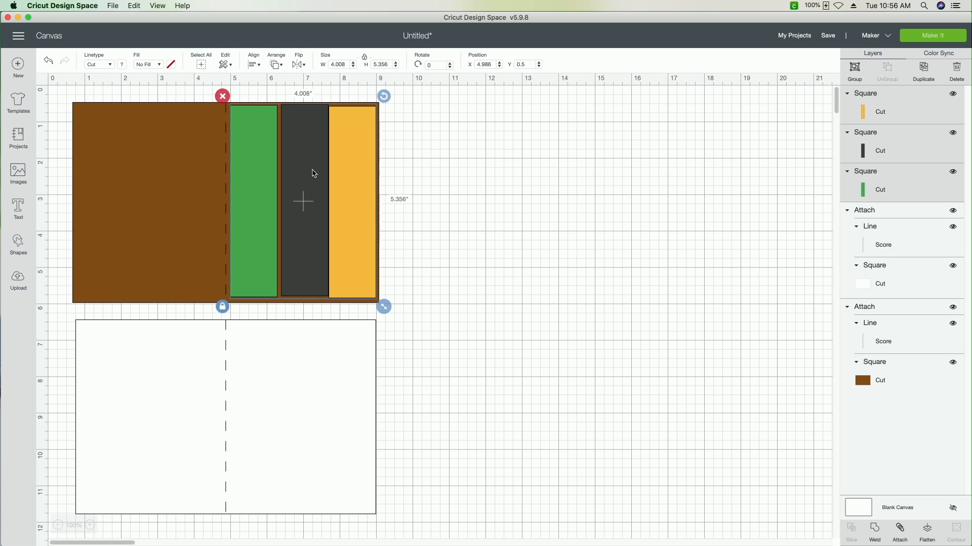
left_click(255, 65)
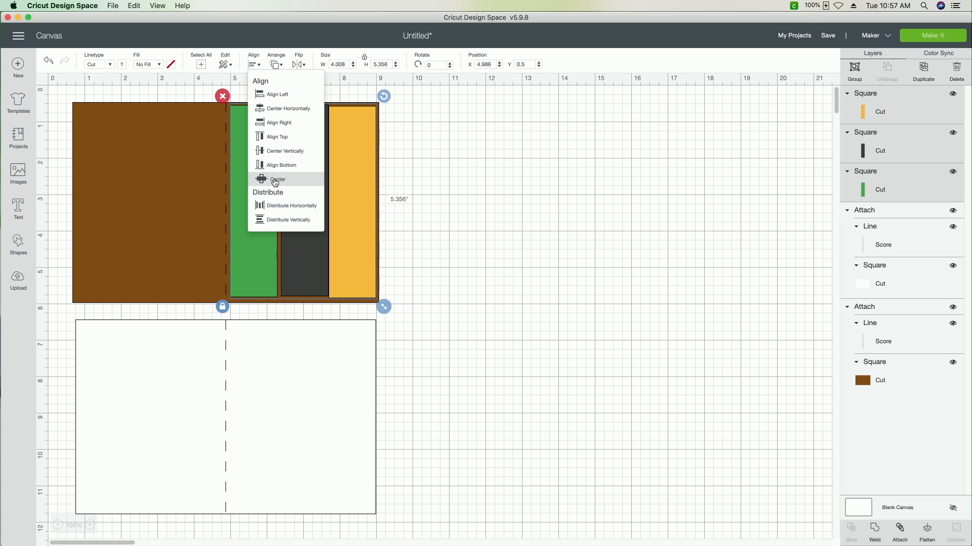
left_click(289, 213)
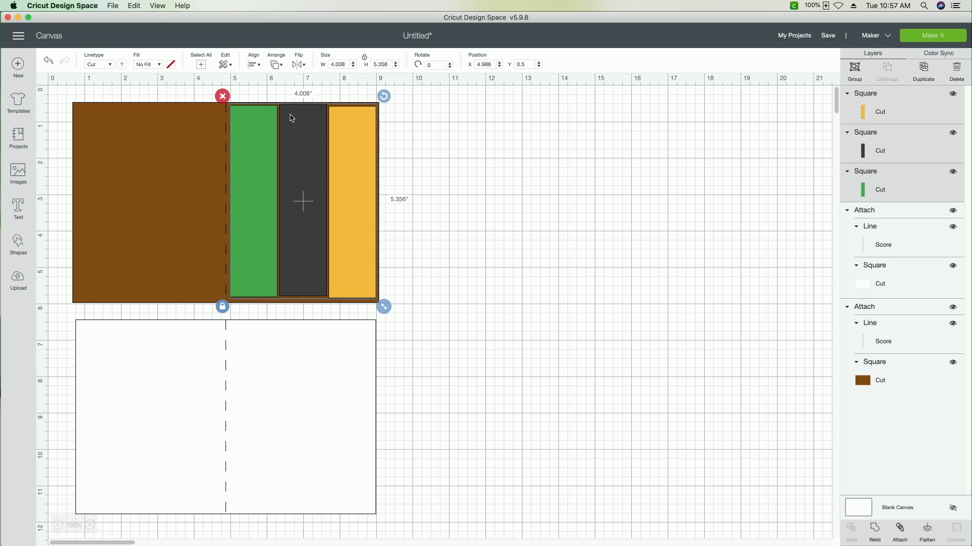
left_click(255, 66)
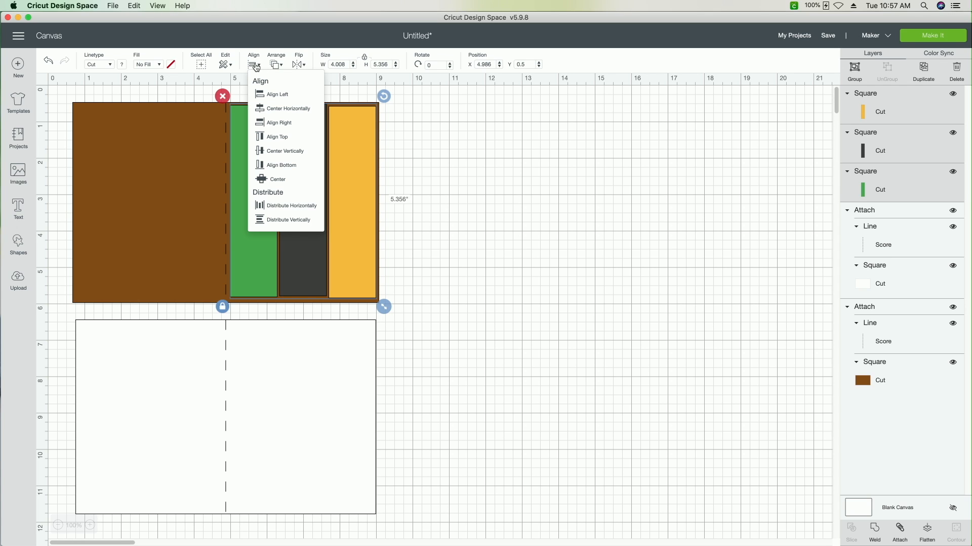
left_click(272, 166)
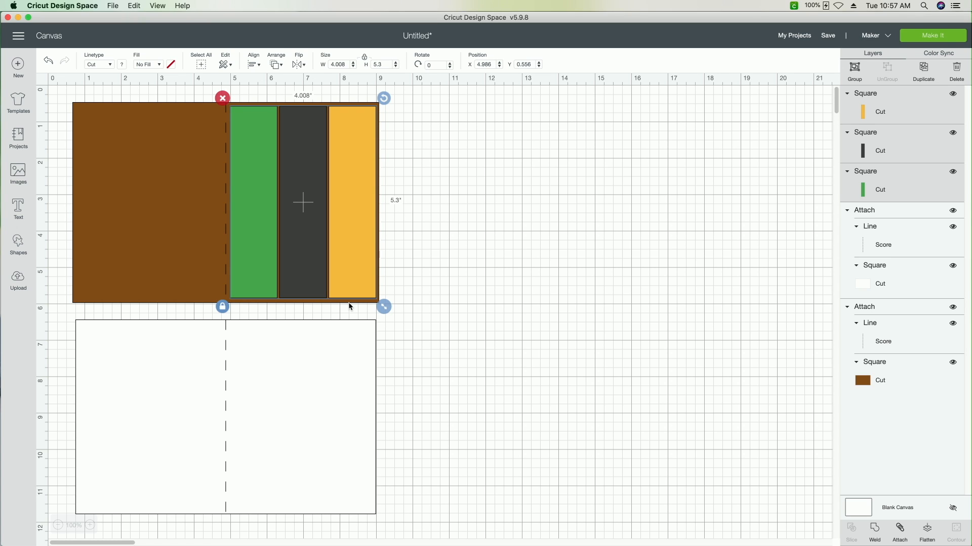
left_click(468, 278)
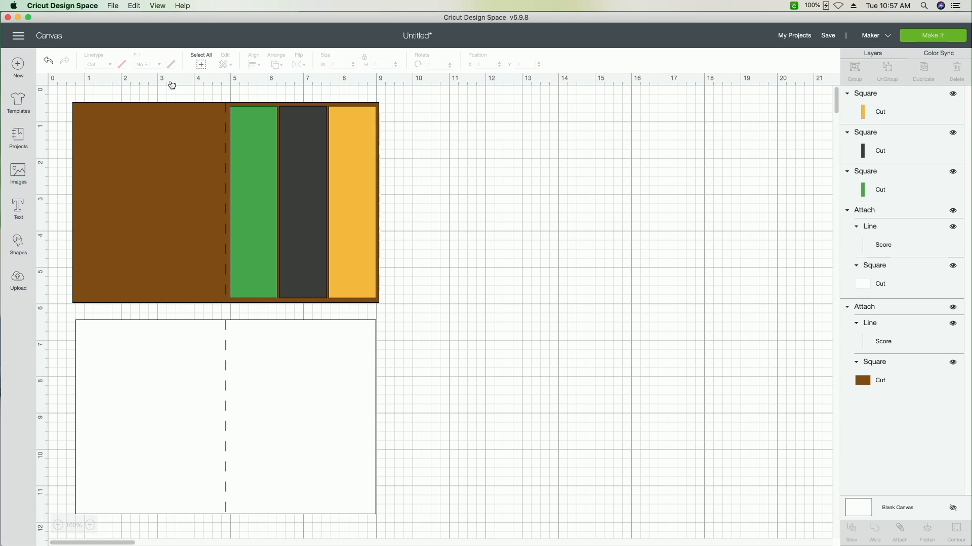
- Add a square over the brown card and unlock its proportions to make it 3.5 inches wide and 1.3 inches high
left_click(20, 244)
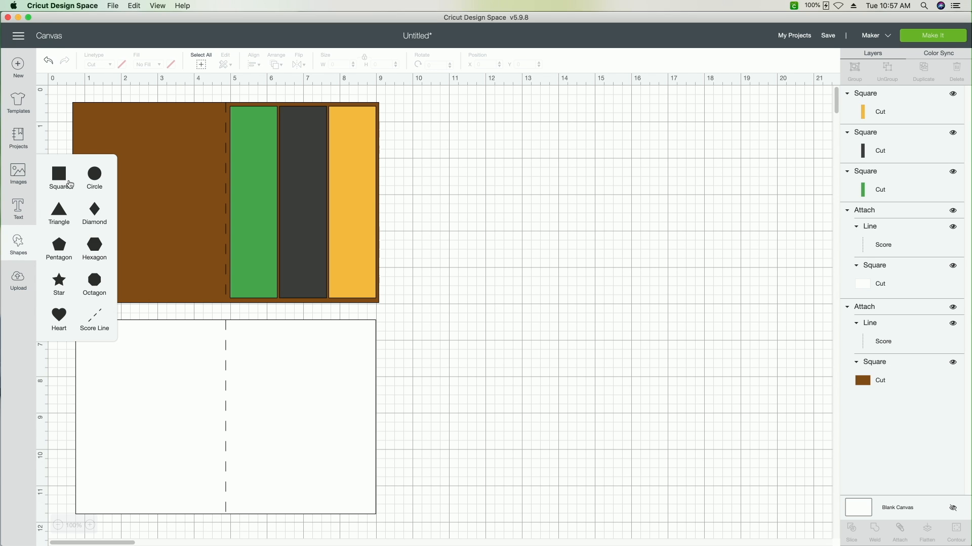
left_click(63, 175)
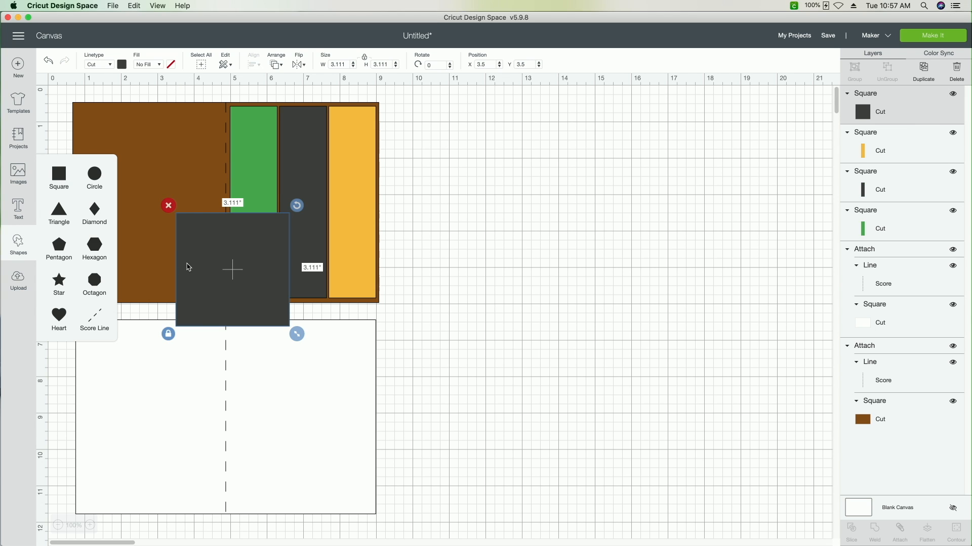
left_click_drag(230, 273, 223, 231)
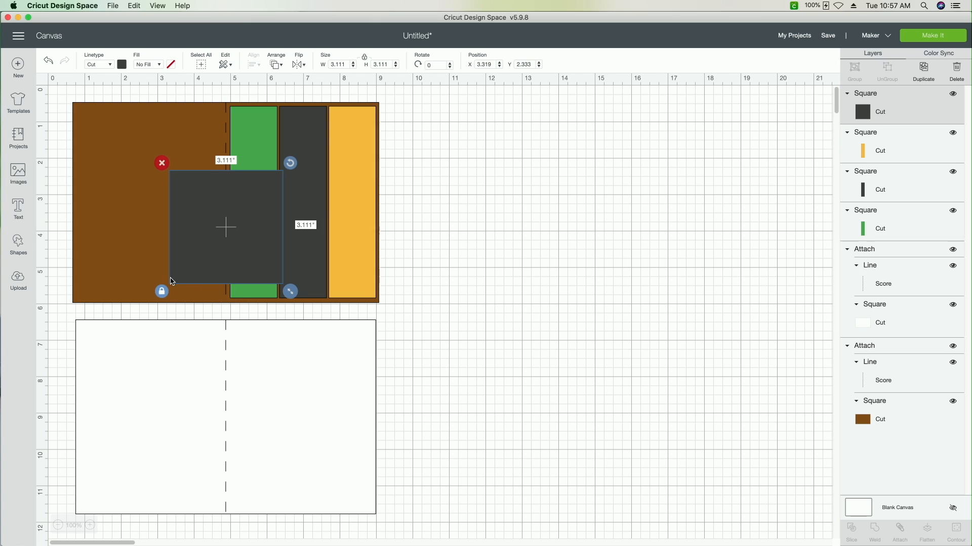
left_click(365, 60)
left_click(339, 65)
type("3.5")
left_click(388, 64)
type("1.3")
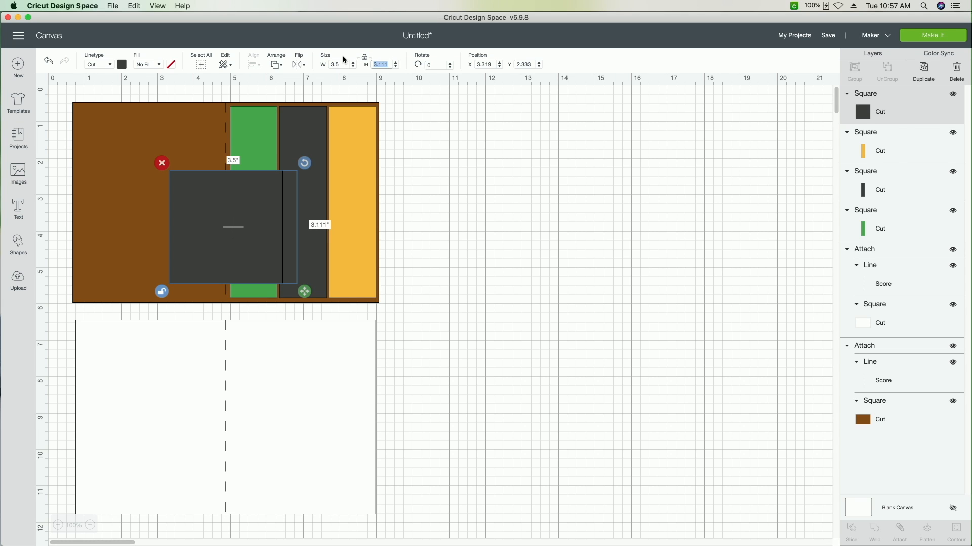
key("Tab")
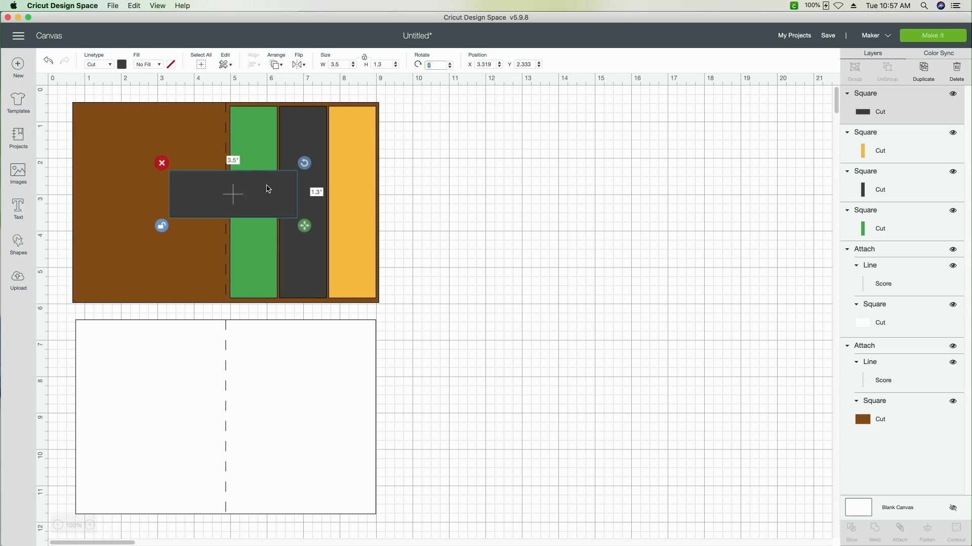
- Place the new rectangle across the lower part of the strips at about X 5.10, Y 4 inches and color it white
left_click_drag(273, 210, 317, 251)
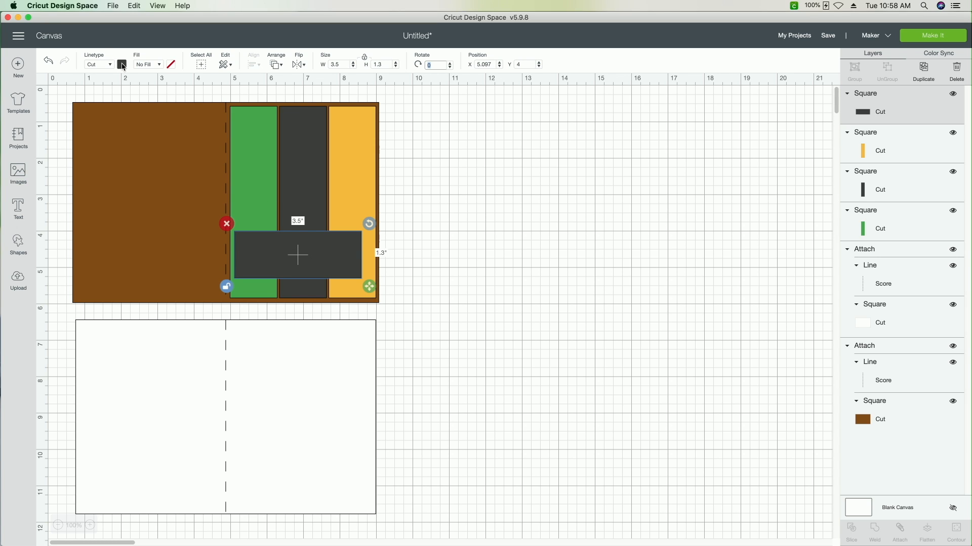
left_click(122, 65)
left_click(132, 157)
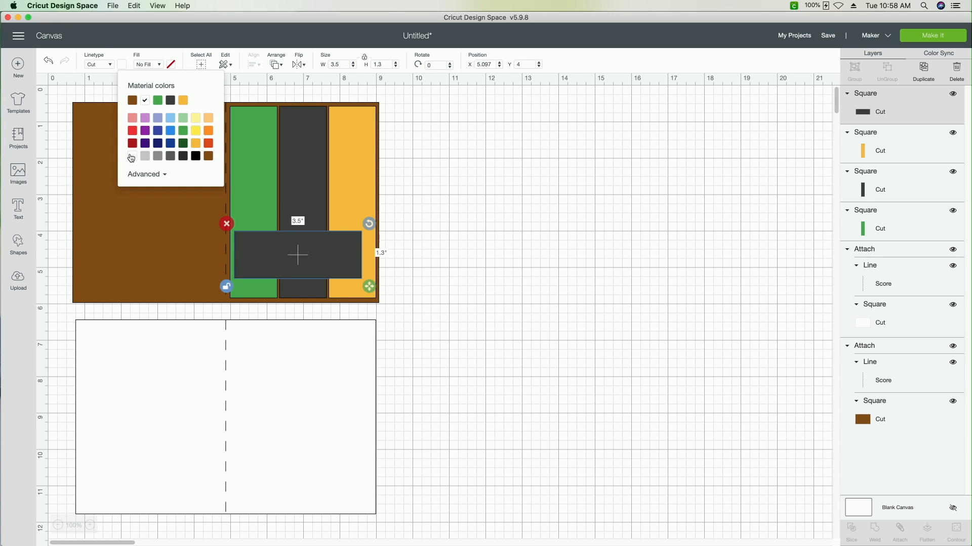
left_click(349, 282)
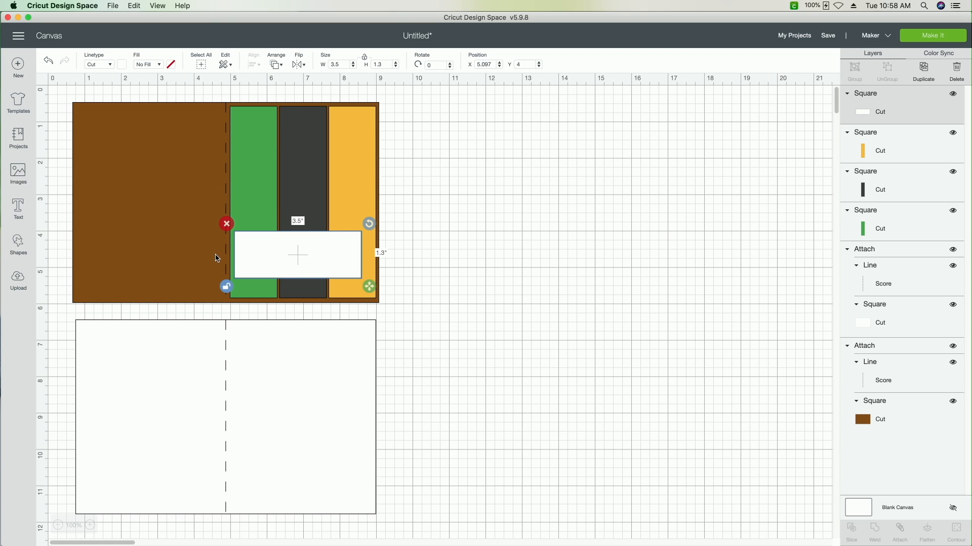
- Duplicate the white rectangle, place the copy above the original, and set its size to 3.25 by 1.6 inches
right_click(349, 267)
left_click(371, 357)
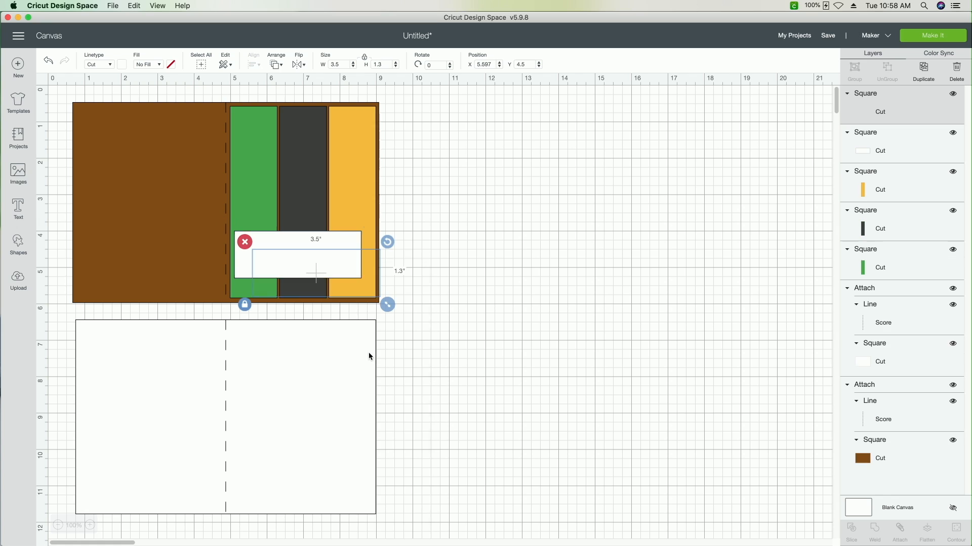
left_click_drag(347, 269, 319, 195)
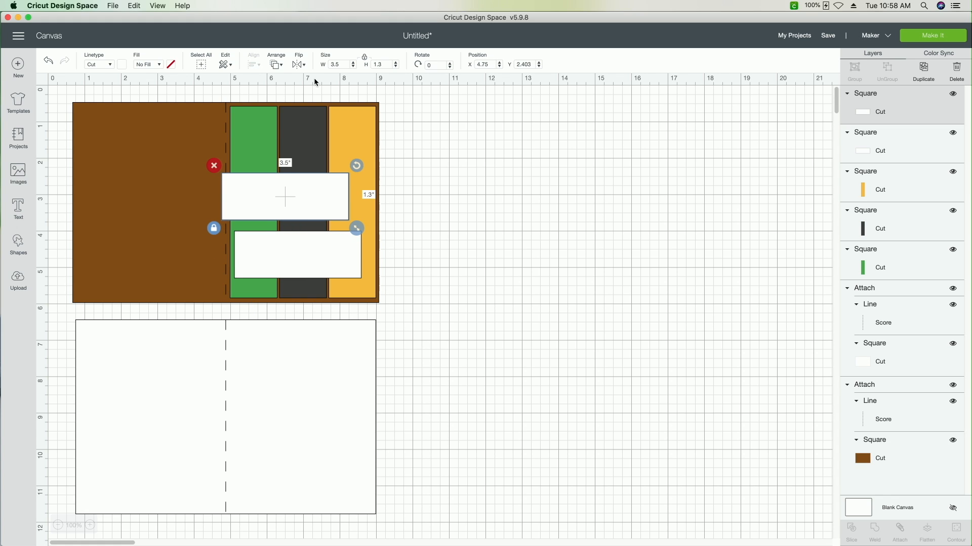
left_click(366, 59)
left_click(340, 66)
type("3.25")
key("Tab")
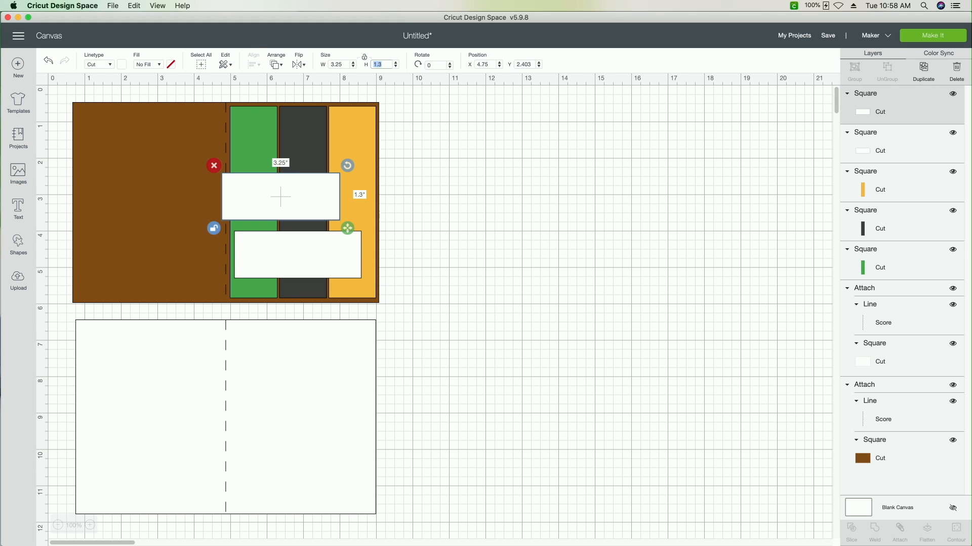
type("1.6")
key("Tab")
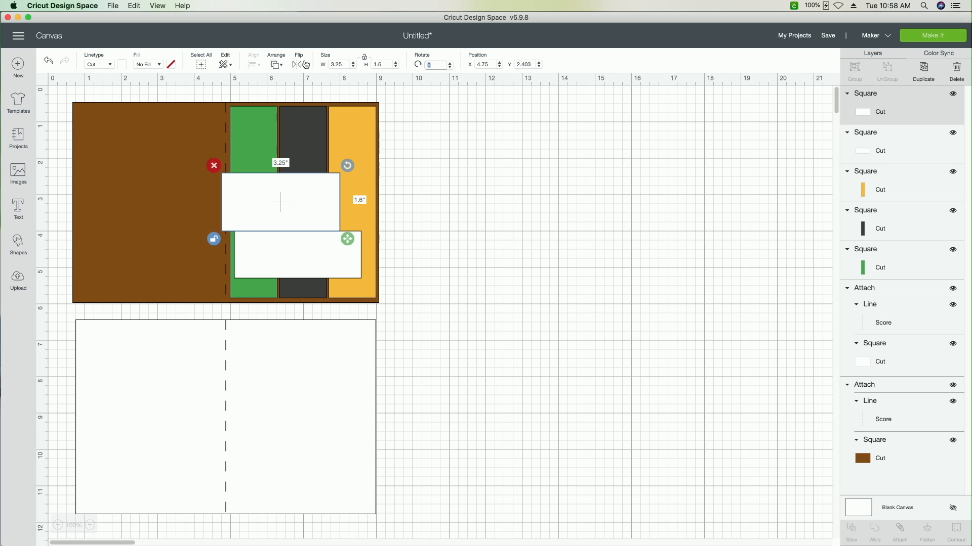
- Place the 3.25 by 1.6 inch rectangle over the white one at about X 5.21, Y 3.83 inches and color it the card's brown
left_click_drag(272, 195, 289, 249)
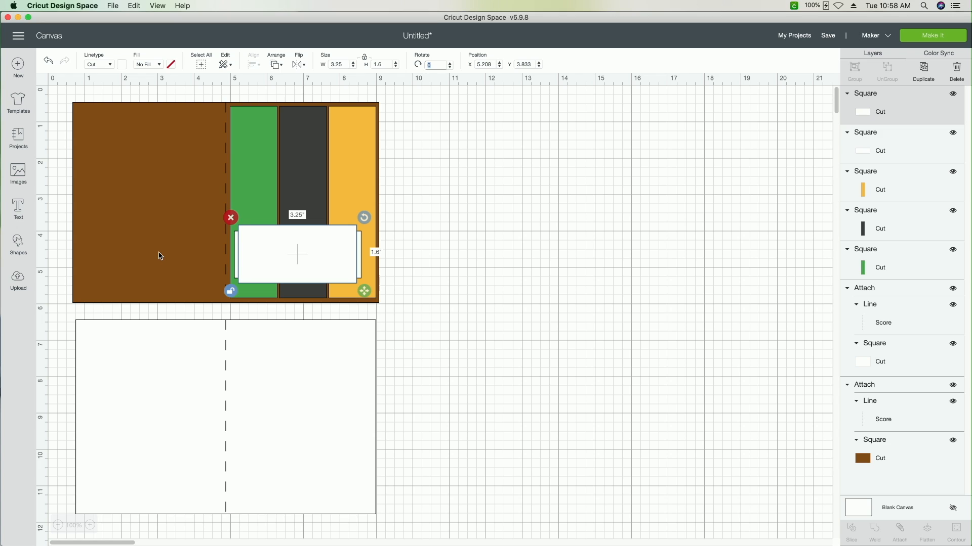
left_click(124, 66)
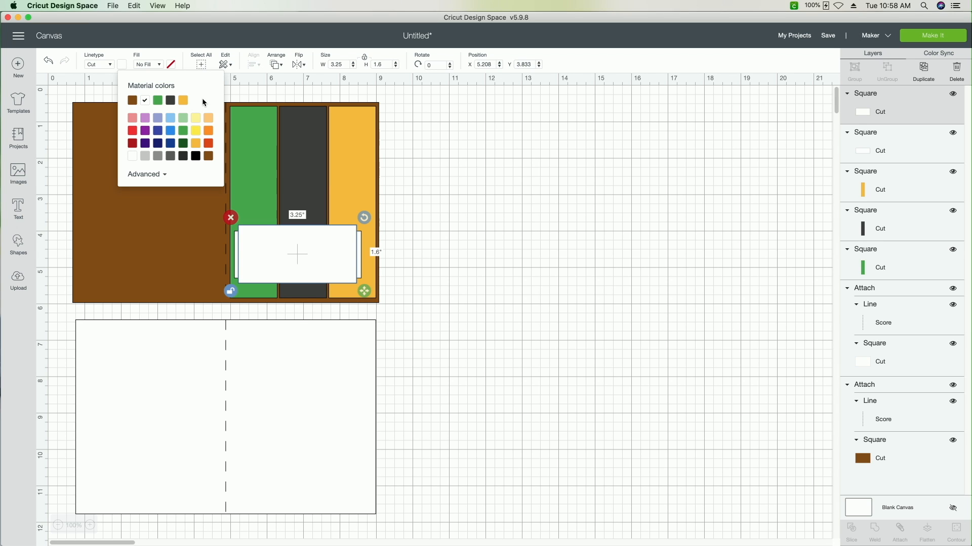
left_click(134, 103)
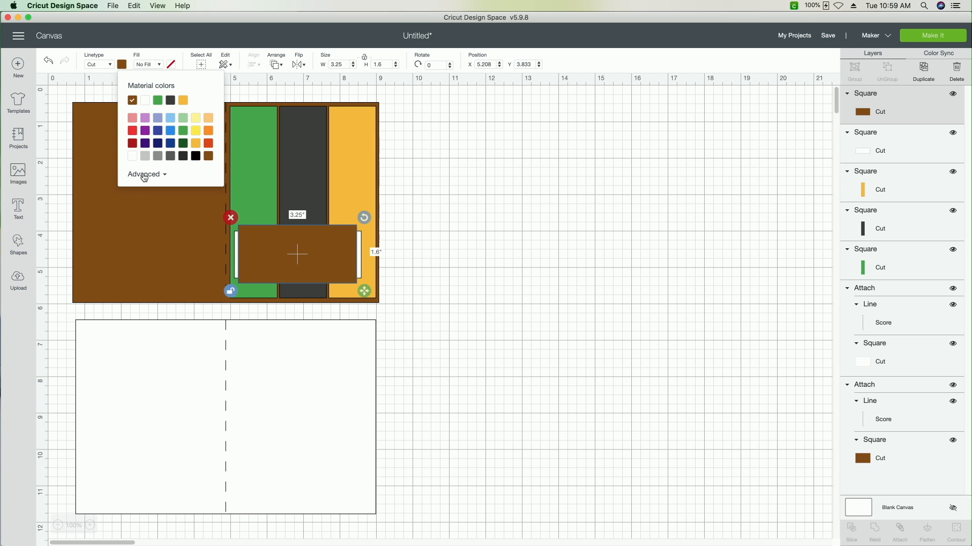
- Try a lighter custom brown on the 3.25 by 1.6 inch rectangle, and restore the card's dark brown
left_click(144, 175)
left_click(188, 198)
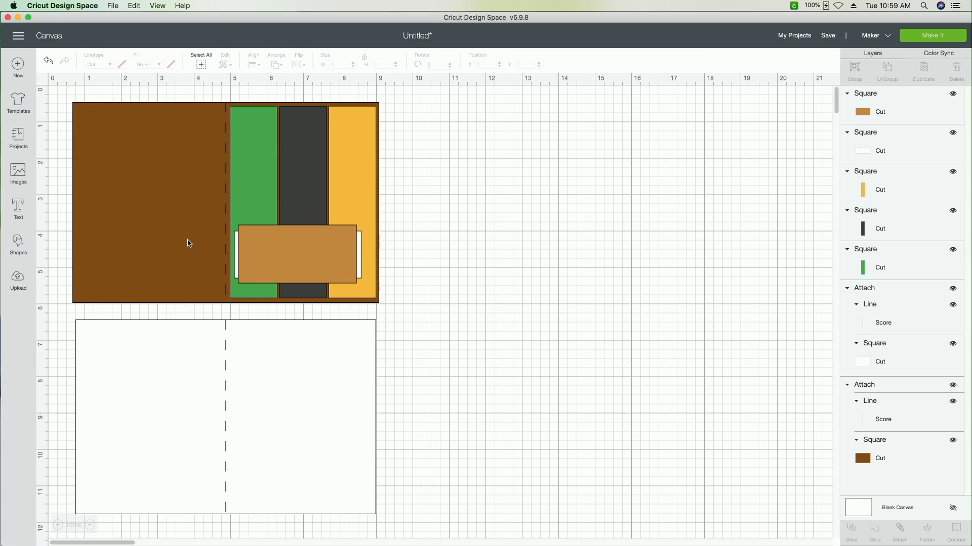
left_click(302, 255)
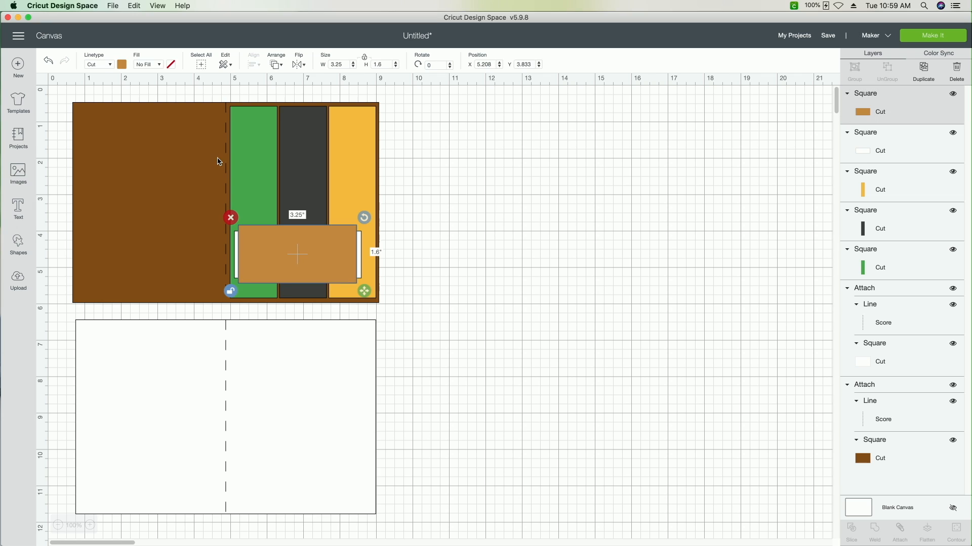
left_click(122, 65)
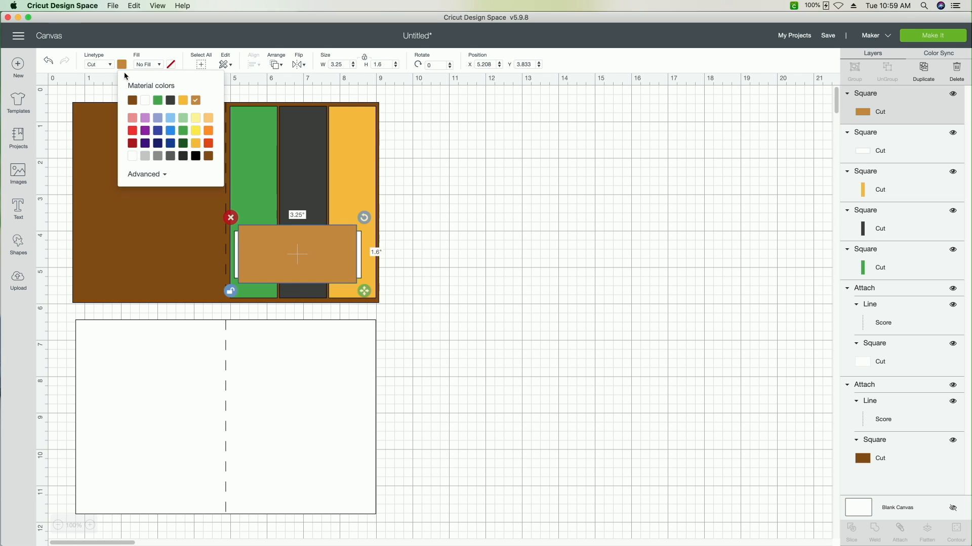
left_click(131, 102)
left_click(403, 288)
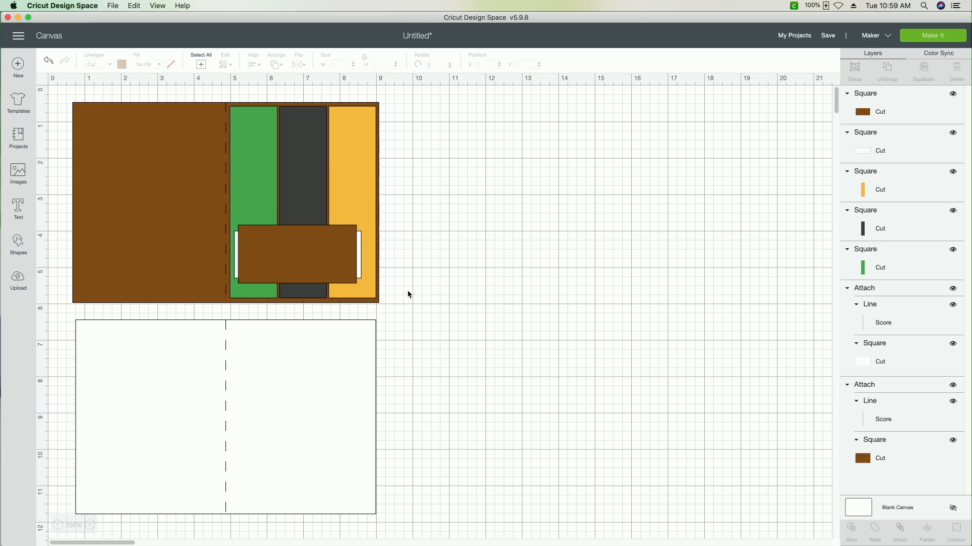
- Bring the white 3.5 by 1.3 inch rectangle in front of the brown label rectangle
left_click(359, 256)
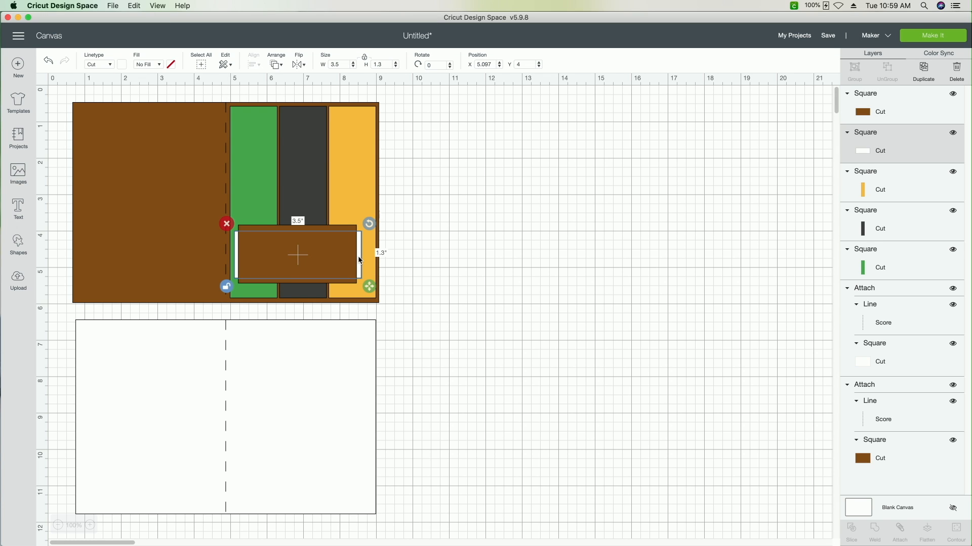
right_click(360, 260)
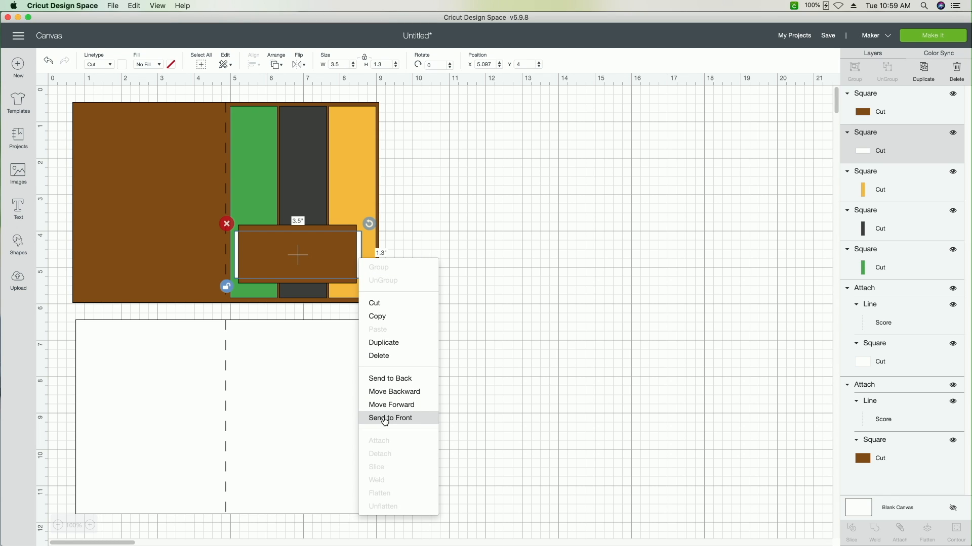
left_click(386, 419)
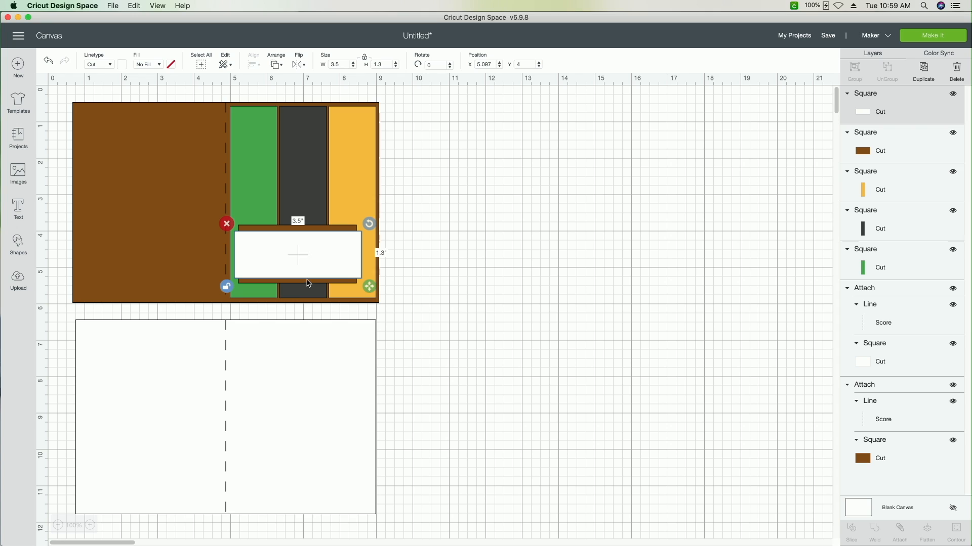
left_click(544, 327)
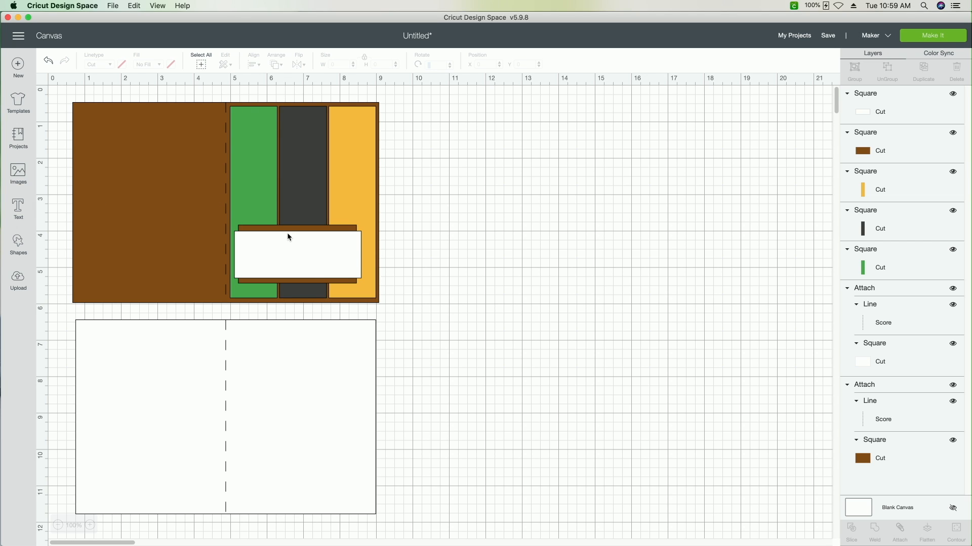
left_click_drag(289, 237, 104, 198)
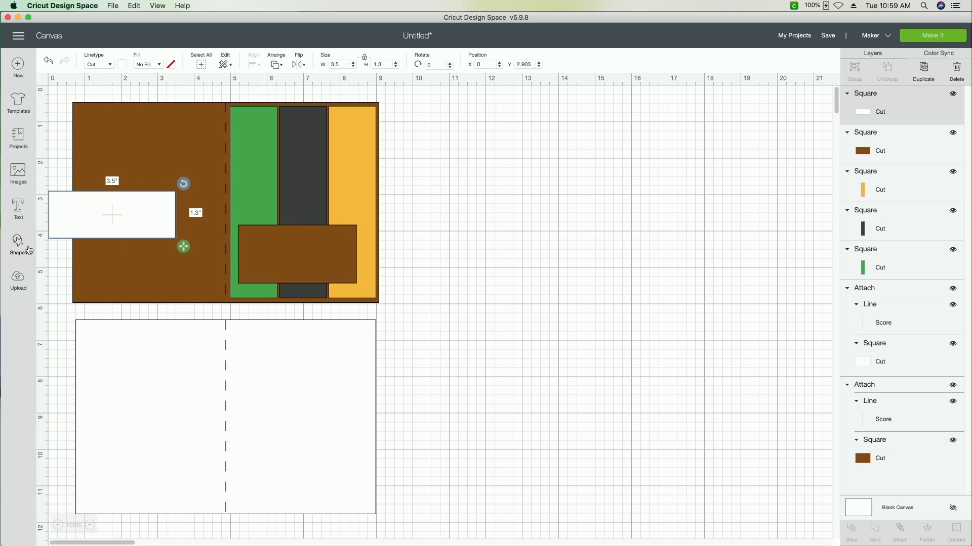
left_click(475, 327)
key("super+z")
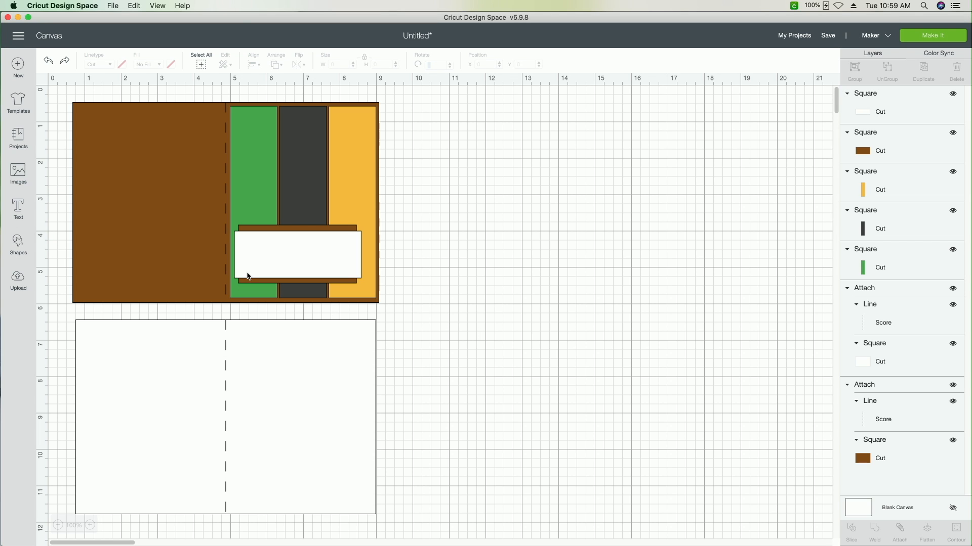
- Add the text "hello!" and place it over the white label at about X 5.74, Y 4.21 inches
left_click(20, 206)
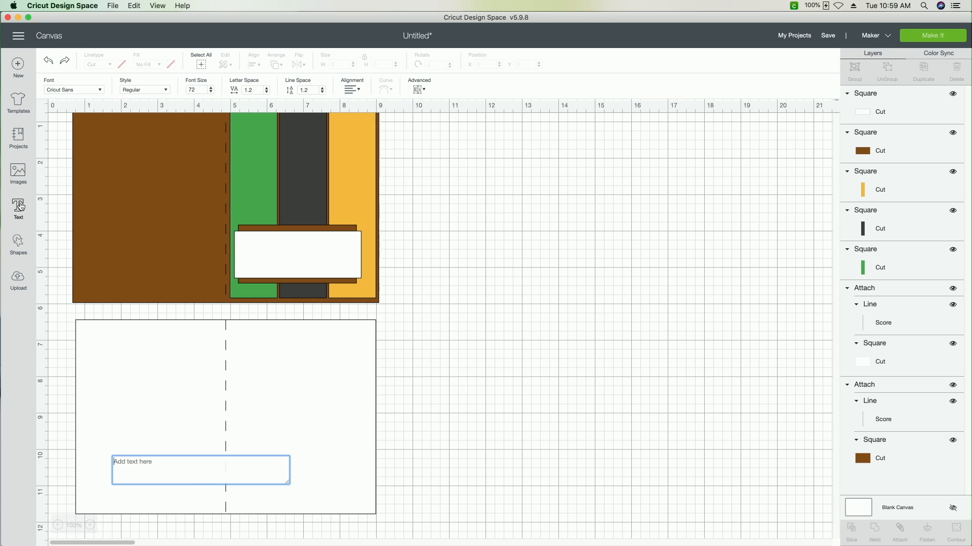
type("hello!")
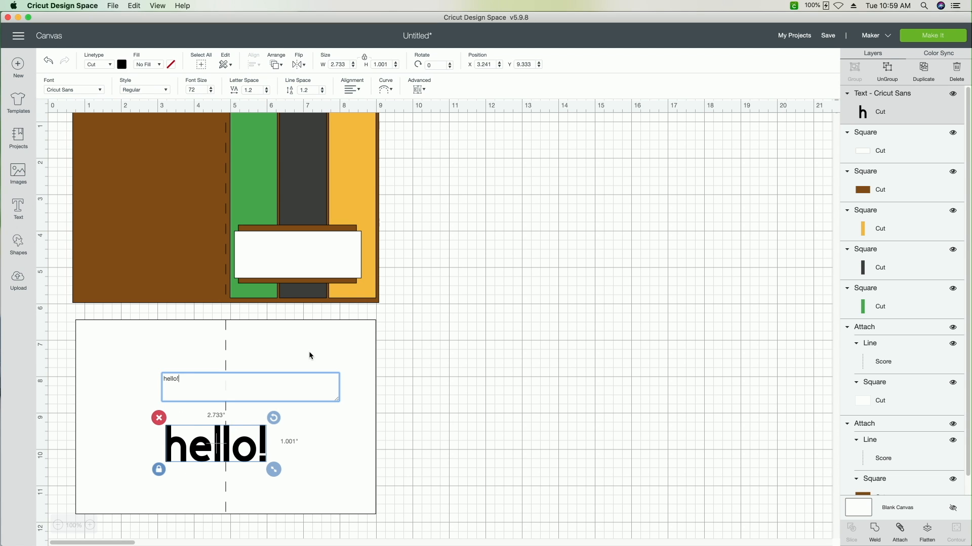
left_click_drag(243, 443, 334, 258)
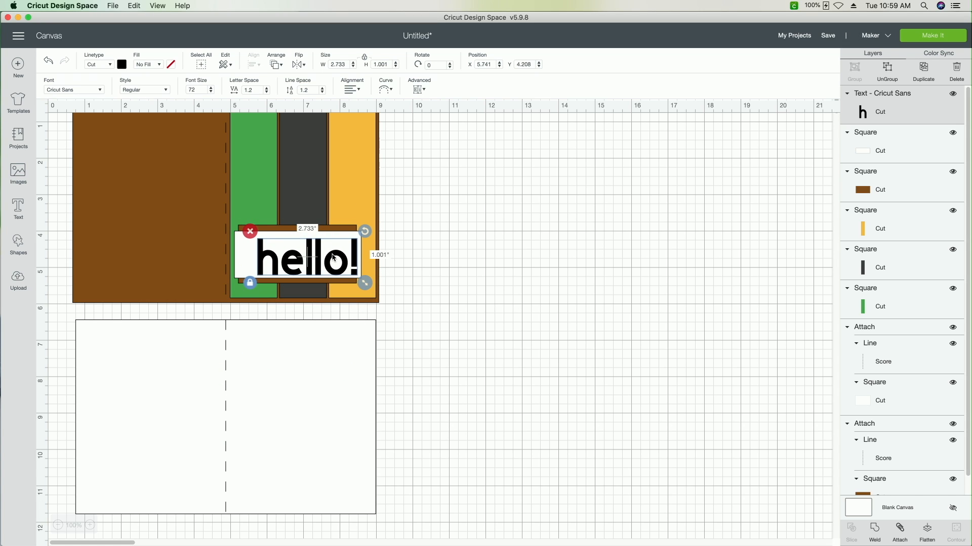
left_click(169, 150)
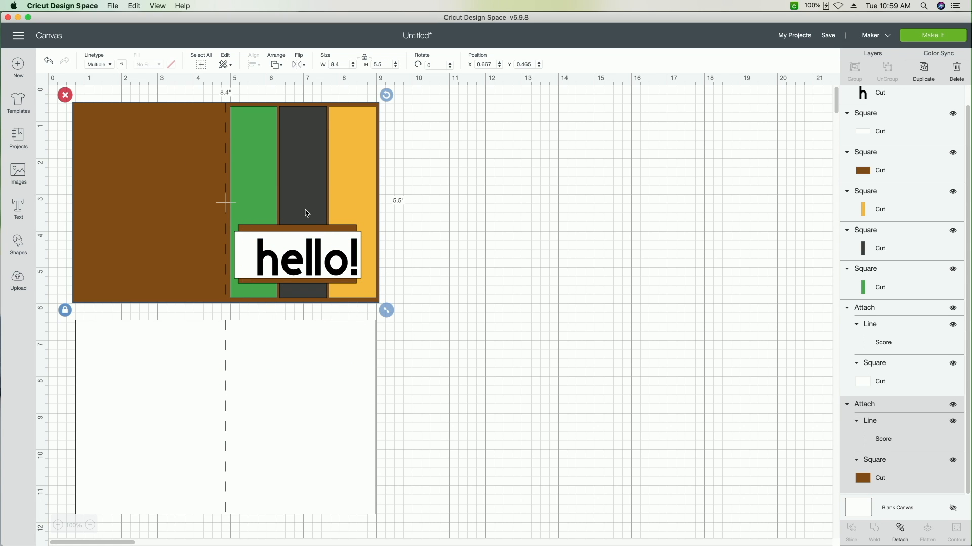
left_click(456, 278)
- Find the system font Betty B and apply it to the "hello!" text
left_click(309, 268)
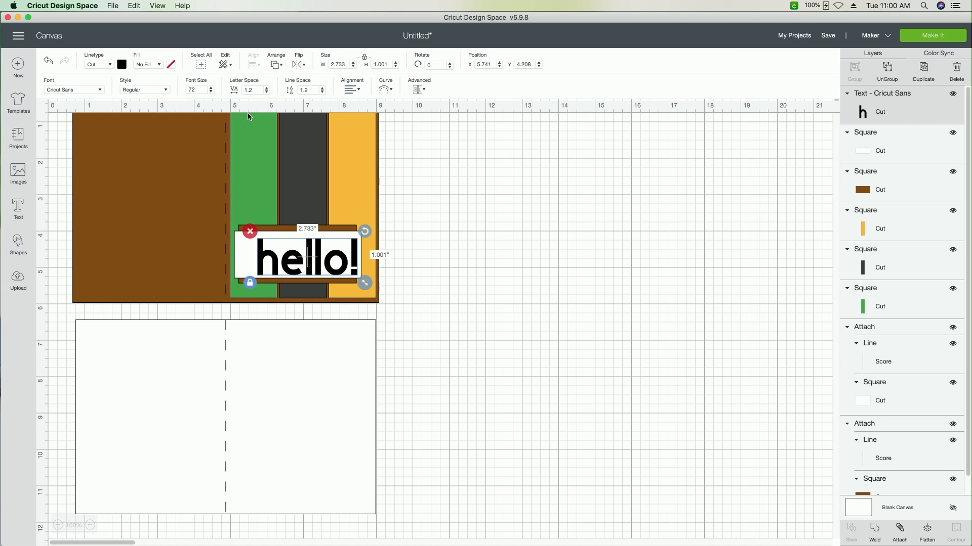
left_click(454, 256)
left_click(316, 259)
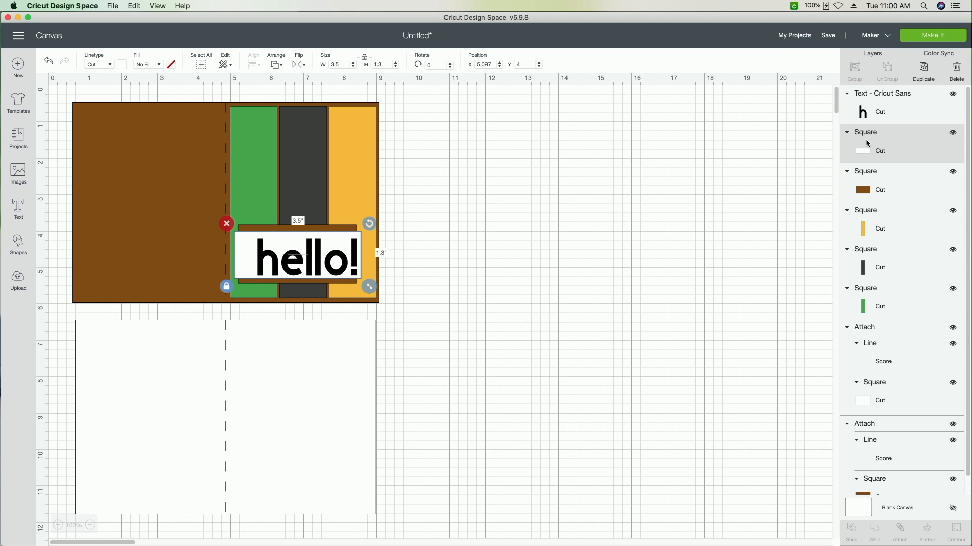
left_click(871, 116)
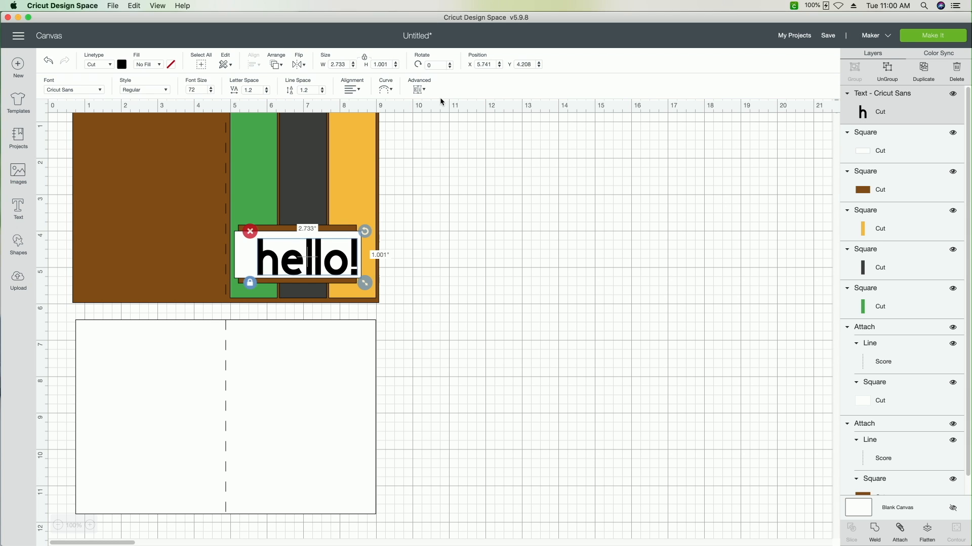
left_click(103, 94)
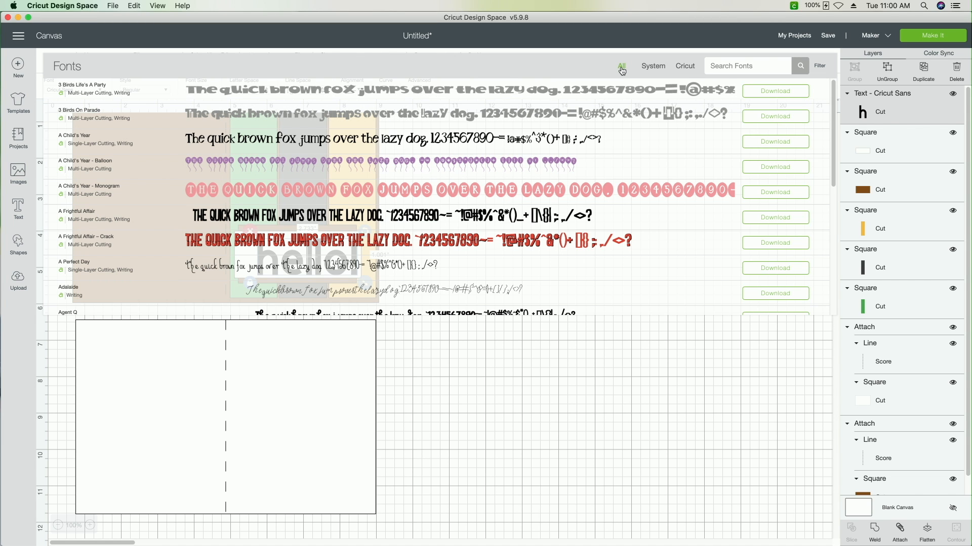
left_click(652, 67)
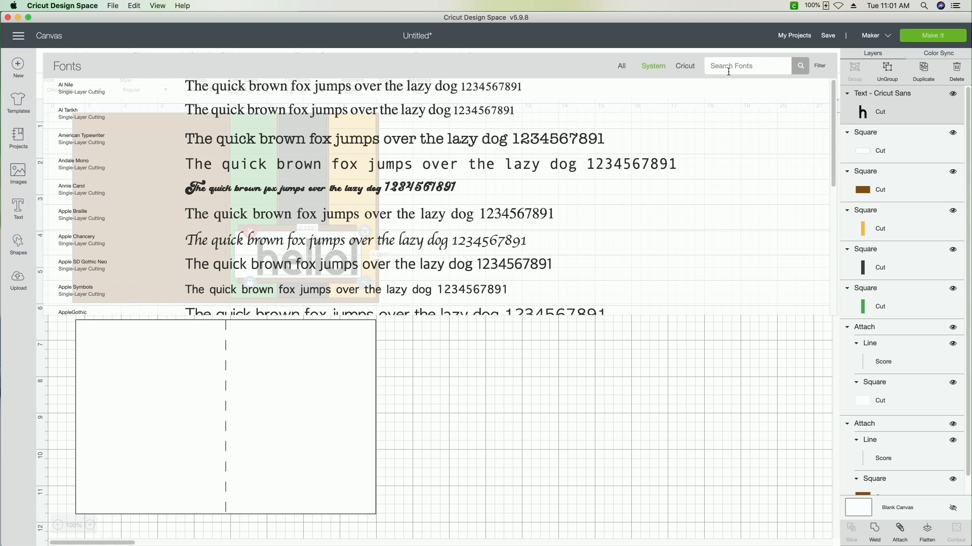
type("bett")
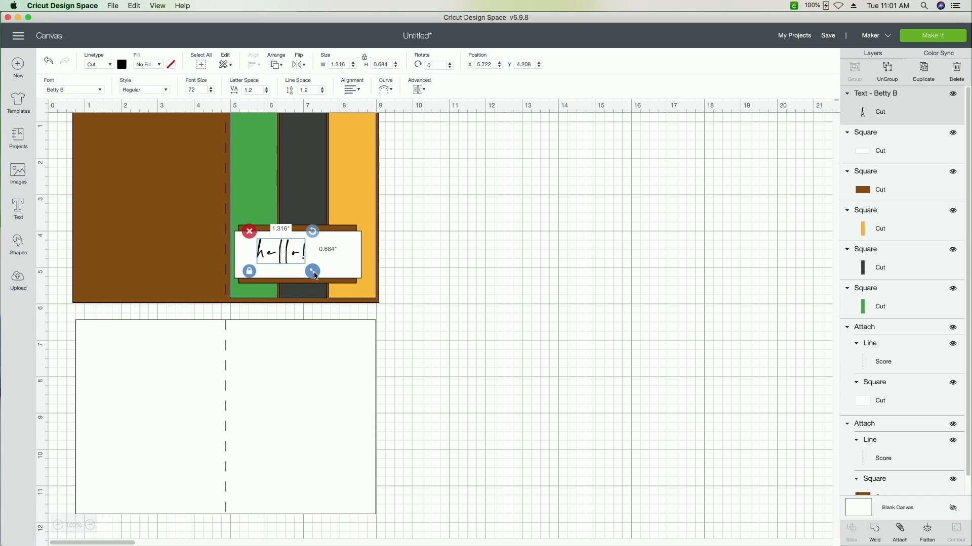
- Enlarge the "hello!" text to about 3.97 by 2.06 inches and move it onto the empty canvas beside the card
left_click_drag(313, 272, 410, 322)
left_click_drag(369, 287, 536, 258)
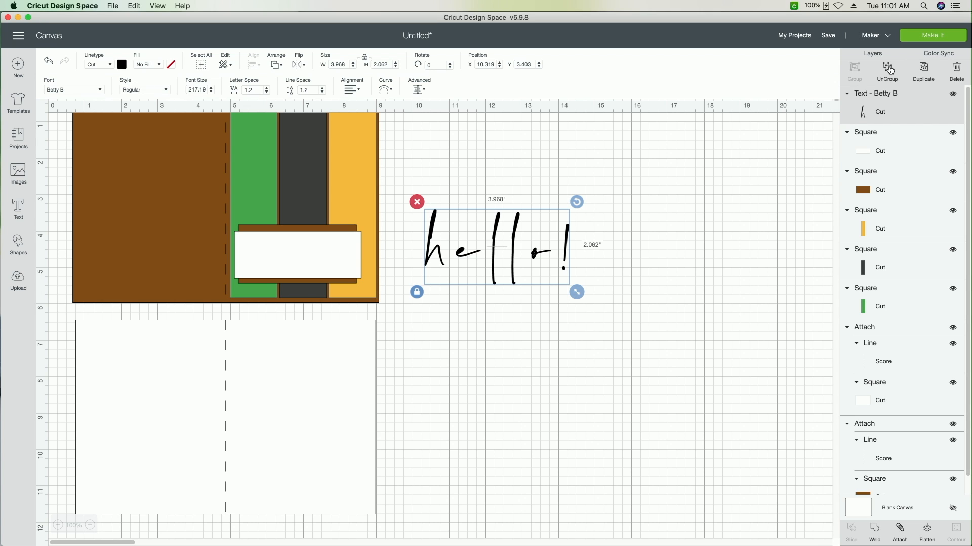
- Try ungrouping the "hello!" text and moving its single letters closer together, and undo these changes
left_click(892, 70)
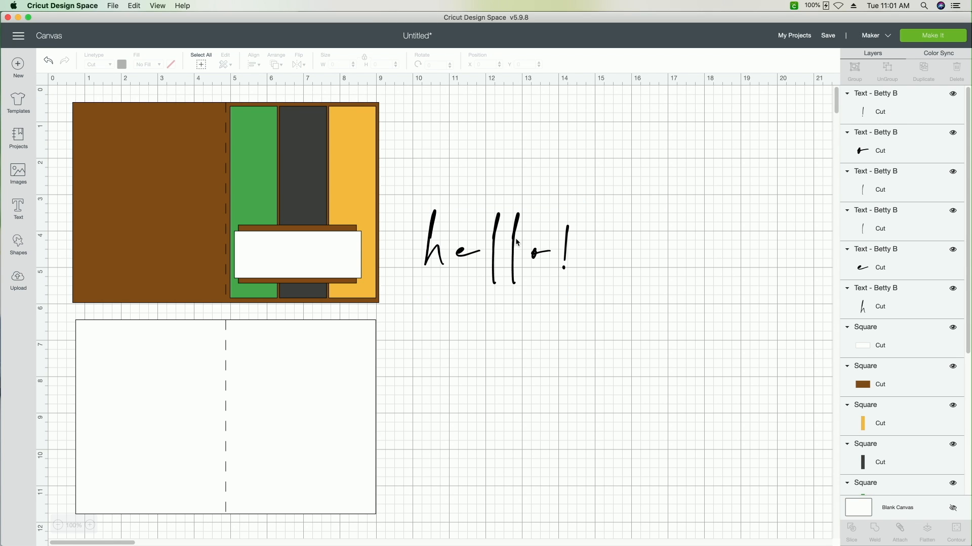
mouse_move(516, 243)
left_mouse_down()
mouse_move(505, 243)
mouse_move(535, 256)
mouse_move(512, 257)
left_mouse_up()
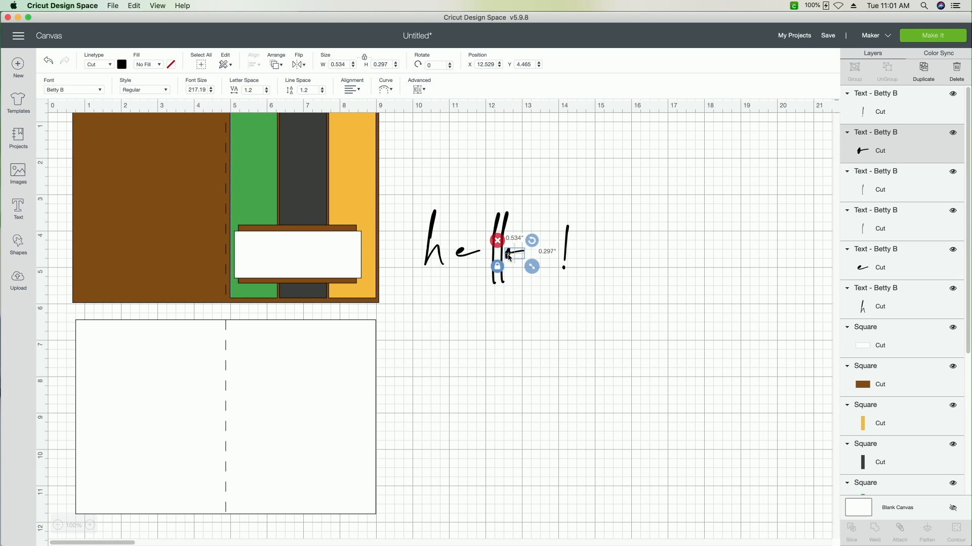
key("super+z")
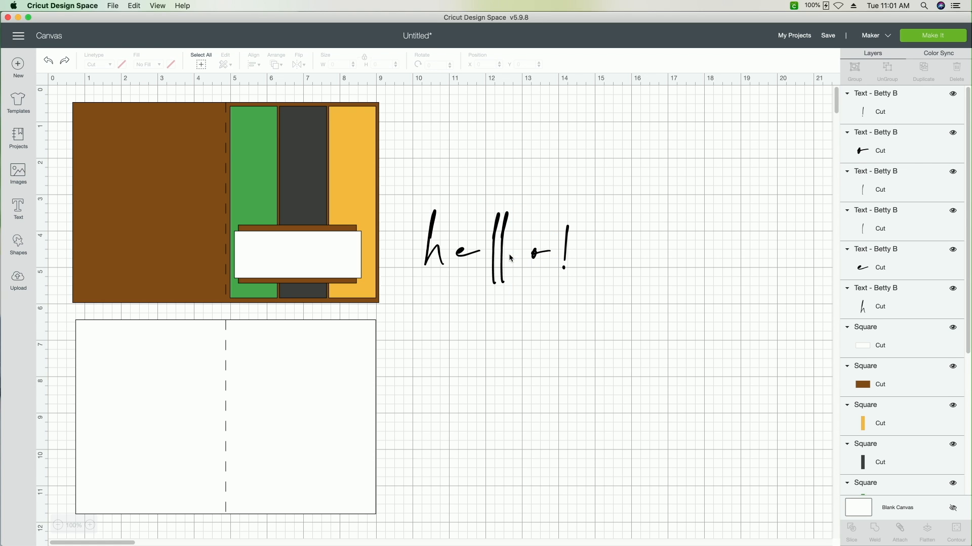
key("super+z")
key("super+z")
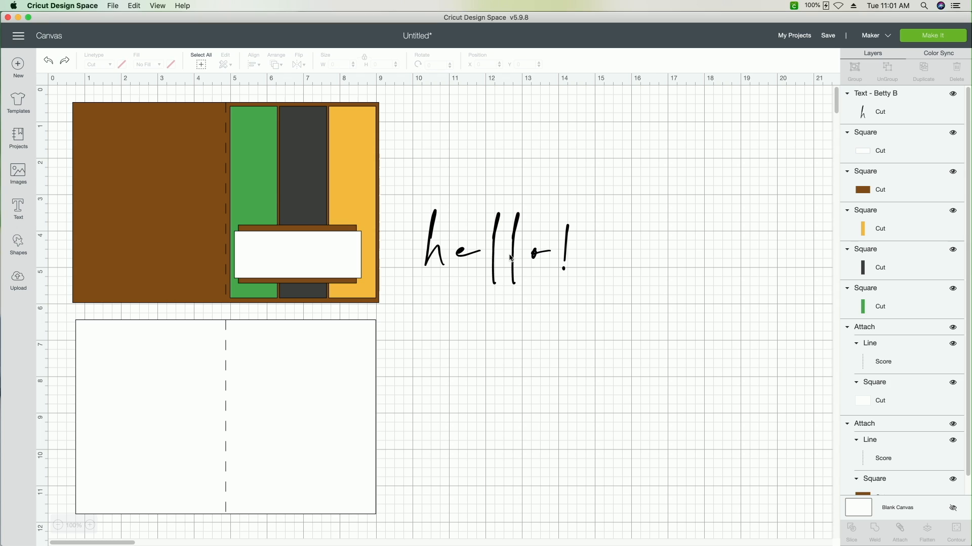
- Reduce the letter spacing of the "hello!" text to 0
left_click(497, 253)
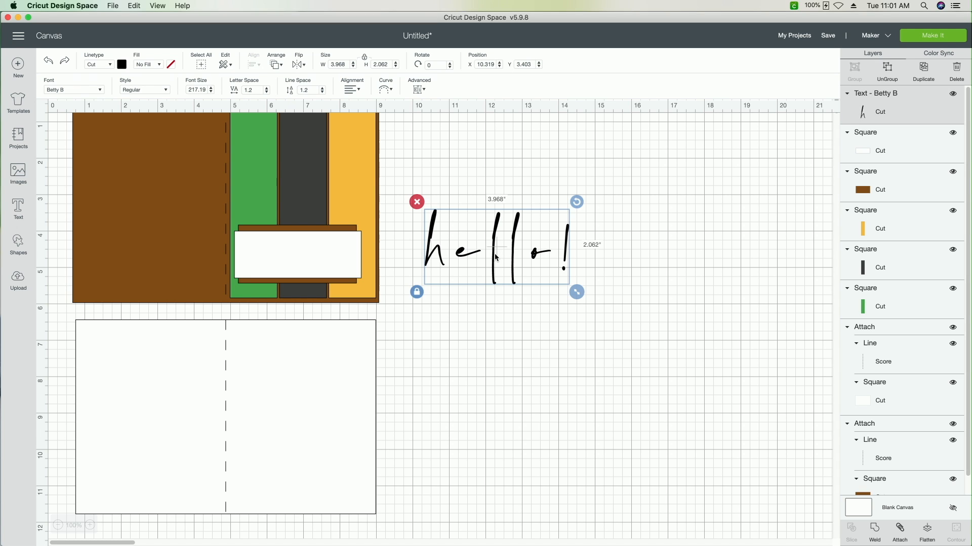
left_click(269, 94)
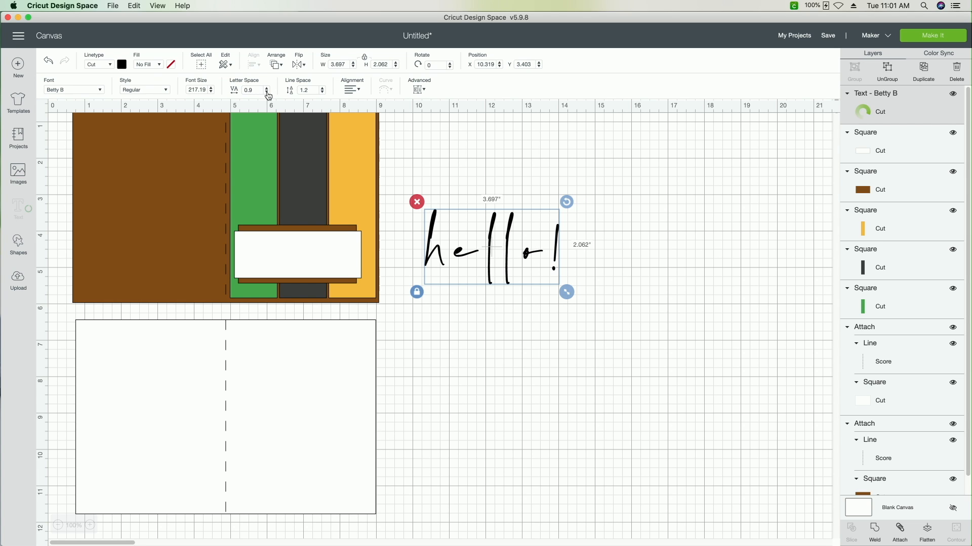
left_click(269, 94)
left_click(269, 94)
left_click(268, 94)
left_click(269, 94)
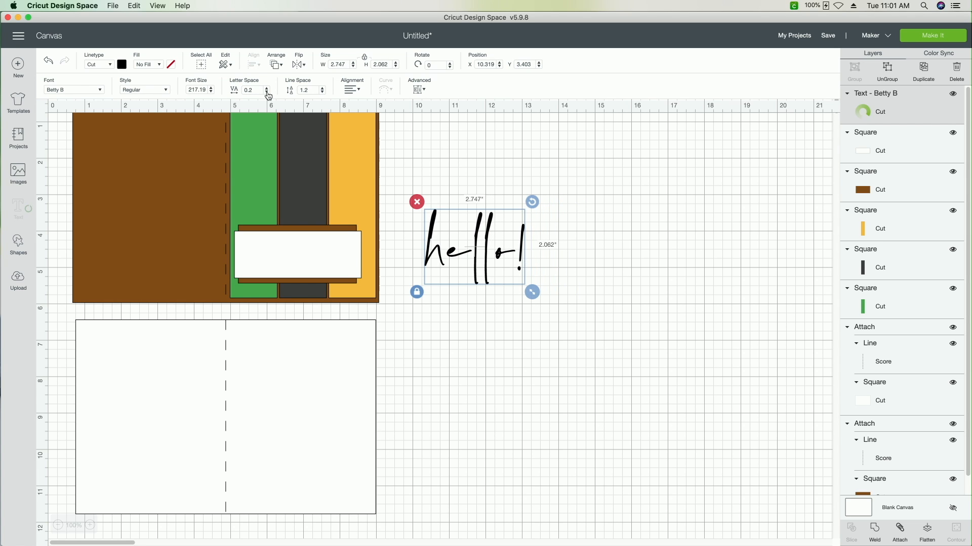
left_click(268, 94)
left_click(269, 94)
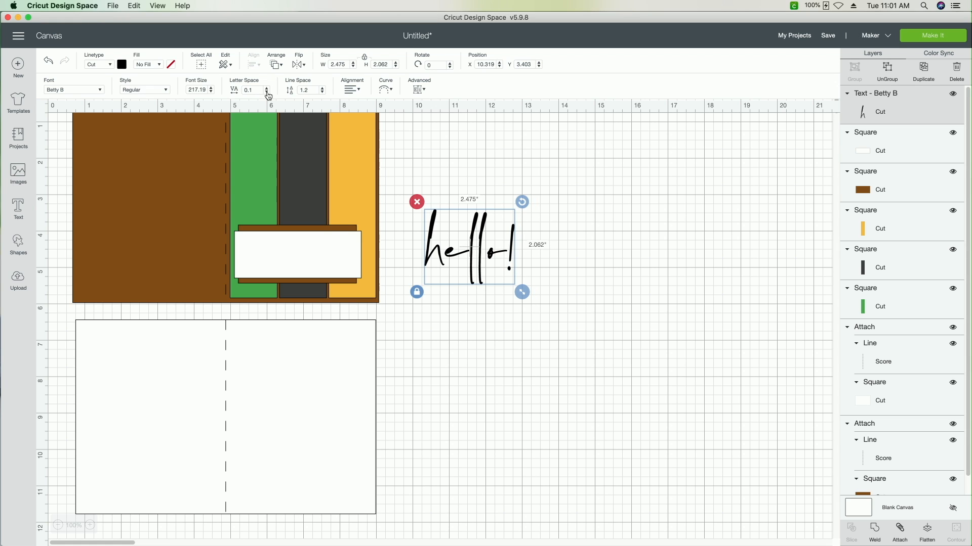
left_click(269, 94)
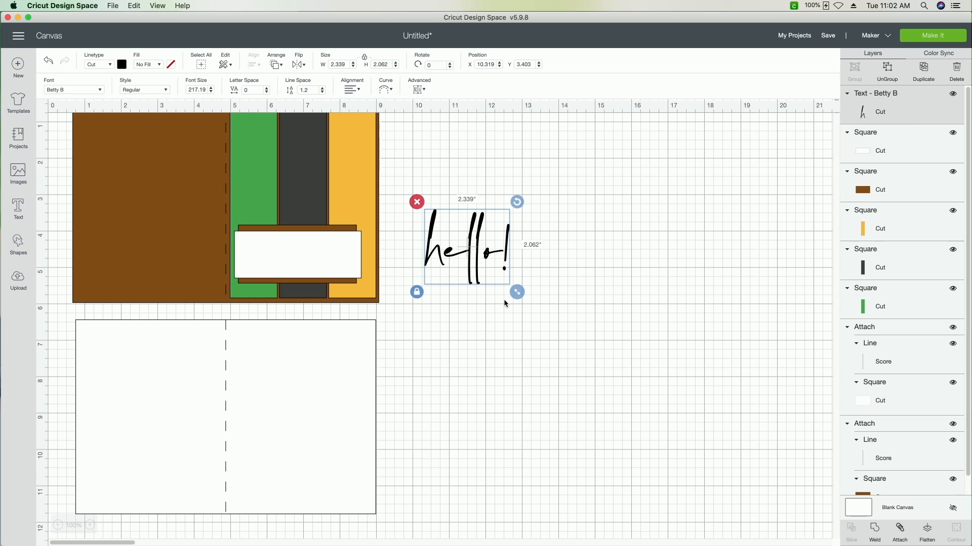
- Move the "hello!" text onto the label, unlock its proportions, and shrink it to about 1.78 by 1.17 inches
left_click_drag(466, 261, 323, 275)
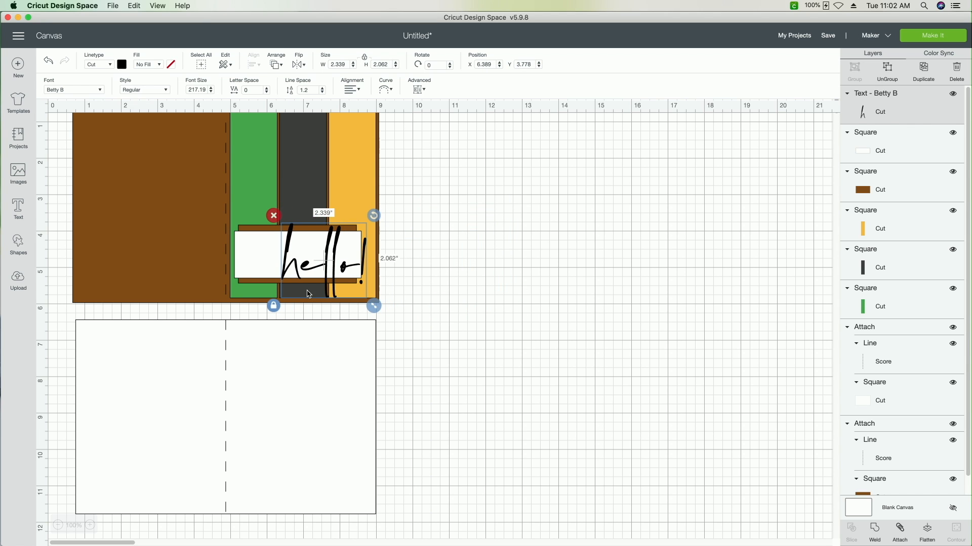
left_click(273, 307)
left_click_drag(374, 307, 356, 286)
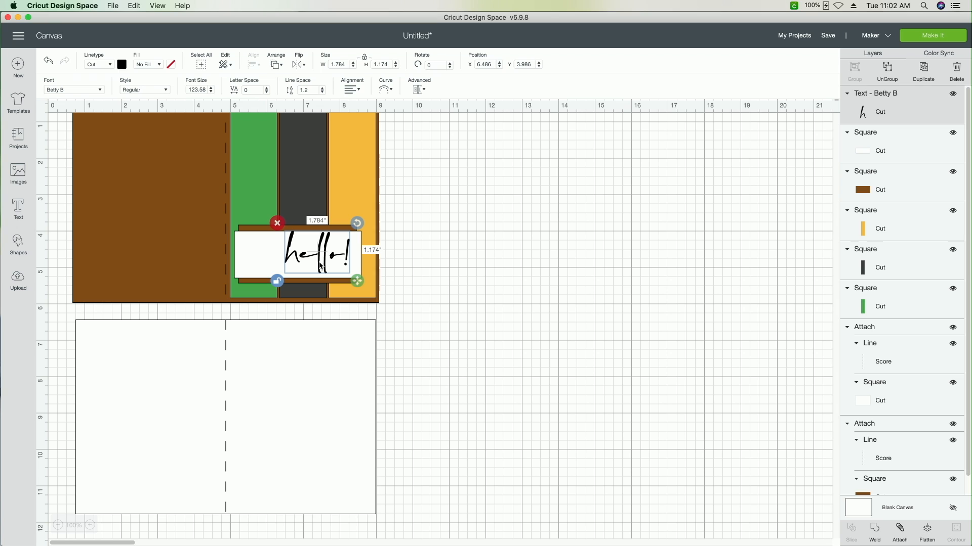
- Undo the accidental shift of the white rectangle and place the "hello!" text on it at about X 6.64, Y 4.08 inches
left_click(319, 267)
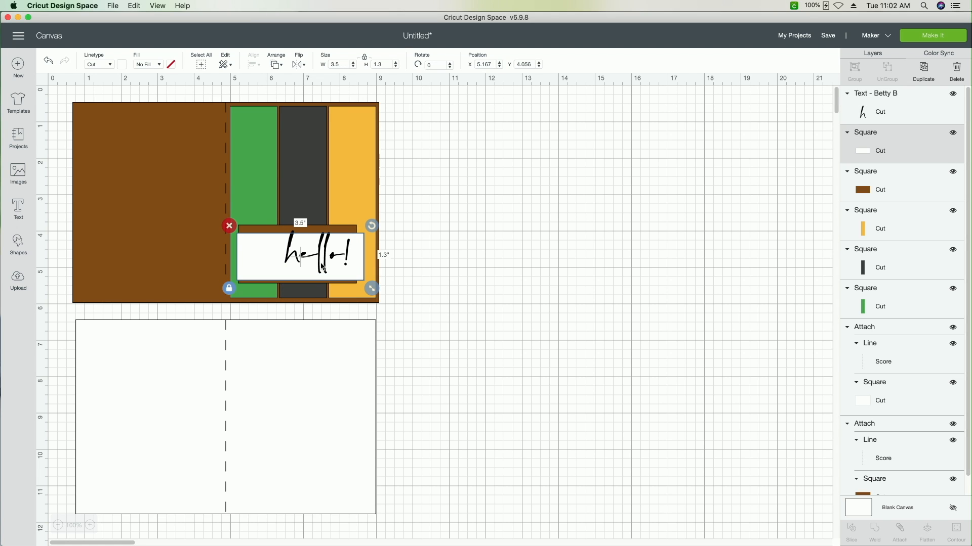
key("super+z")
left_click_drag(324, 263, 329, 265)
left_click(463, 304)
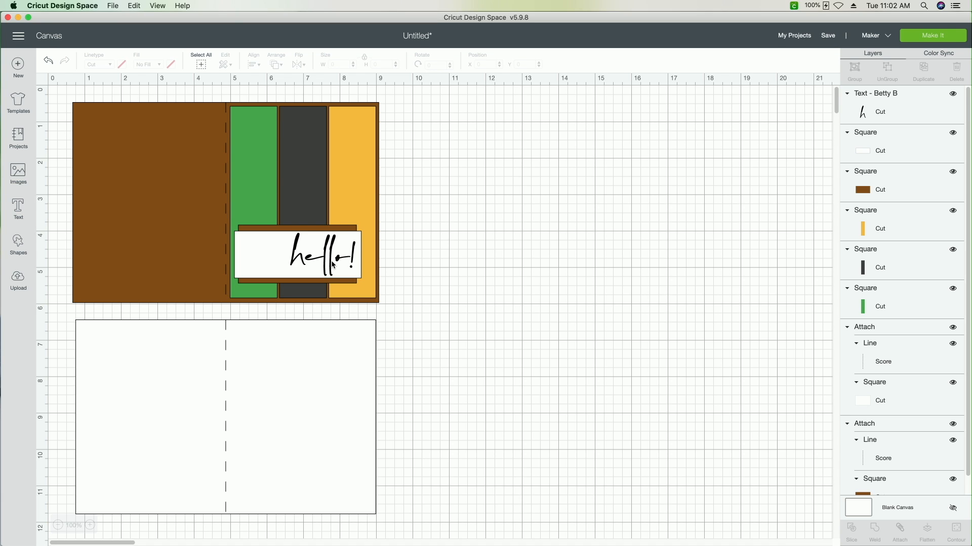
- Set the linetype of the "hello!" text to Draw
left_click(333, 265)
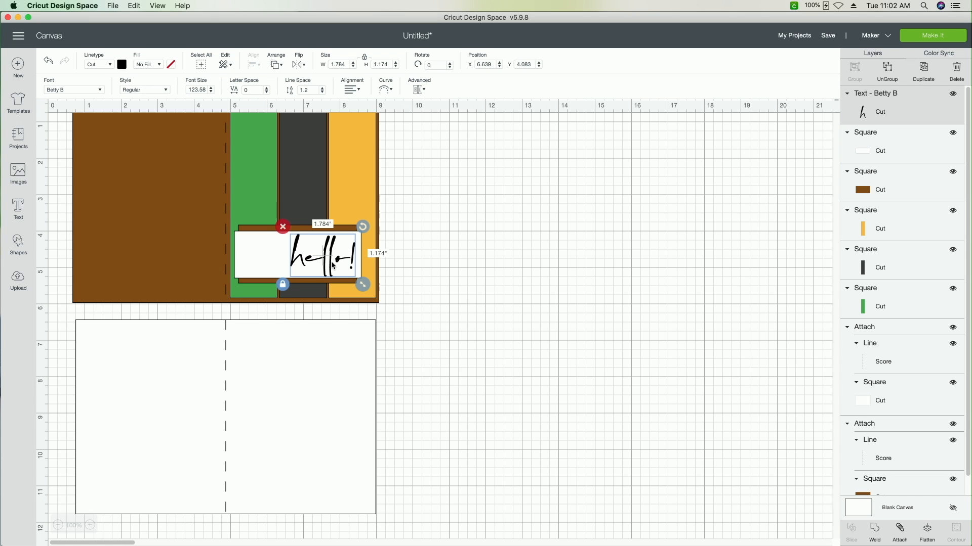
left_click(420, 278)
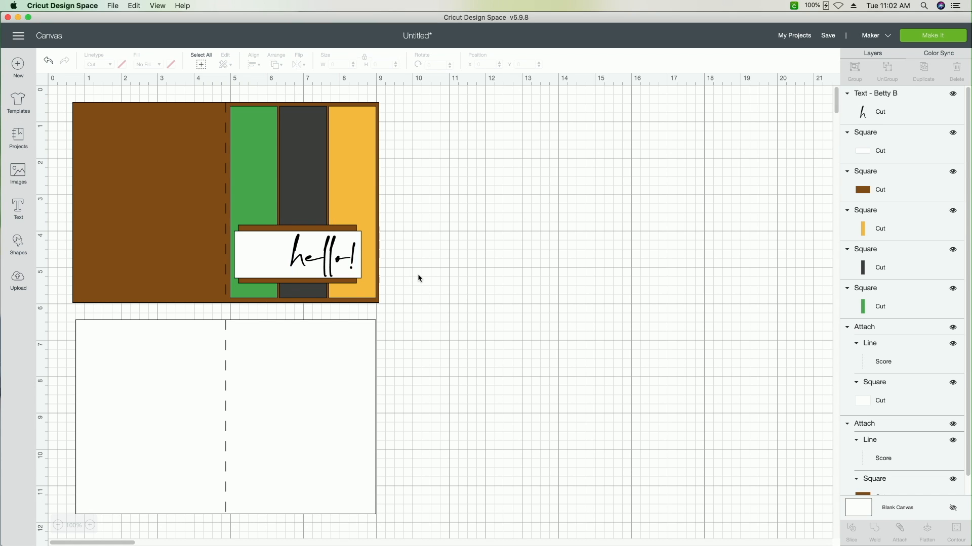
left_click(325, 264)
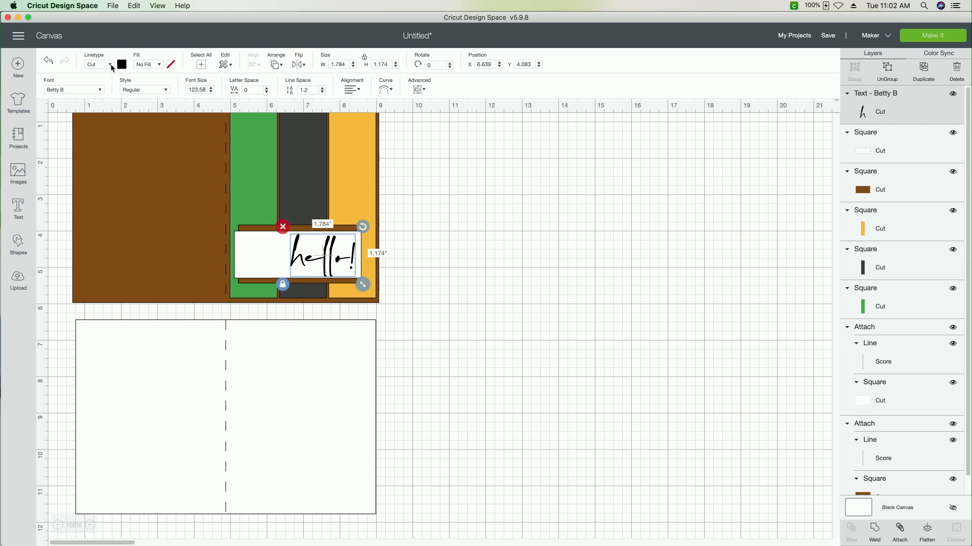
left_click(111, 67)
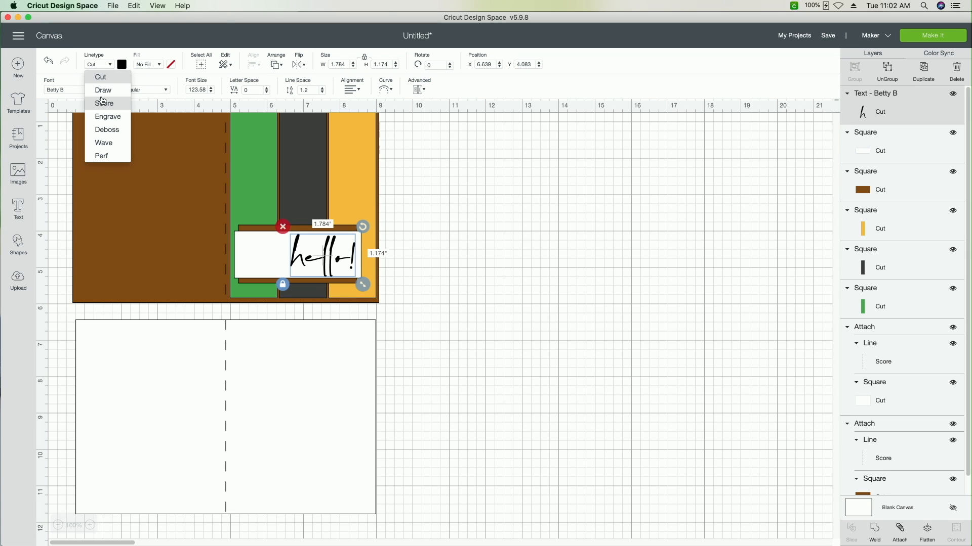
left_click(101, 93)
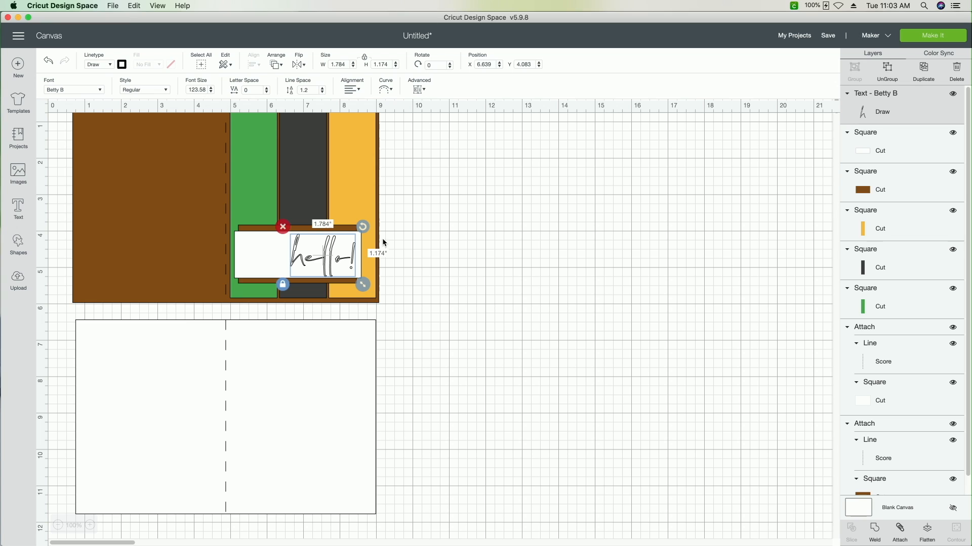
- Attach the "hello!" text to the white label rectangle so it is drawn on that piece
left_click(402, 279)
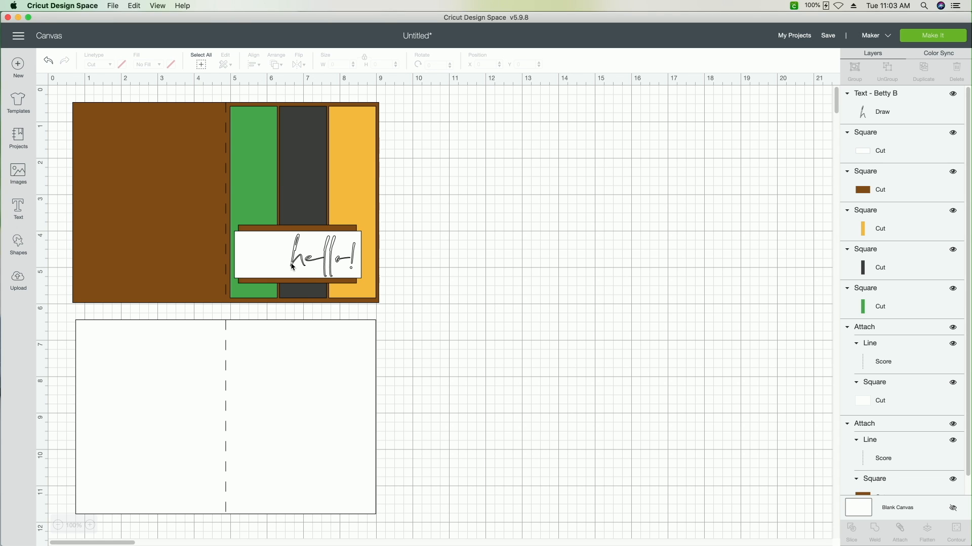
left_click(326, 271)
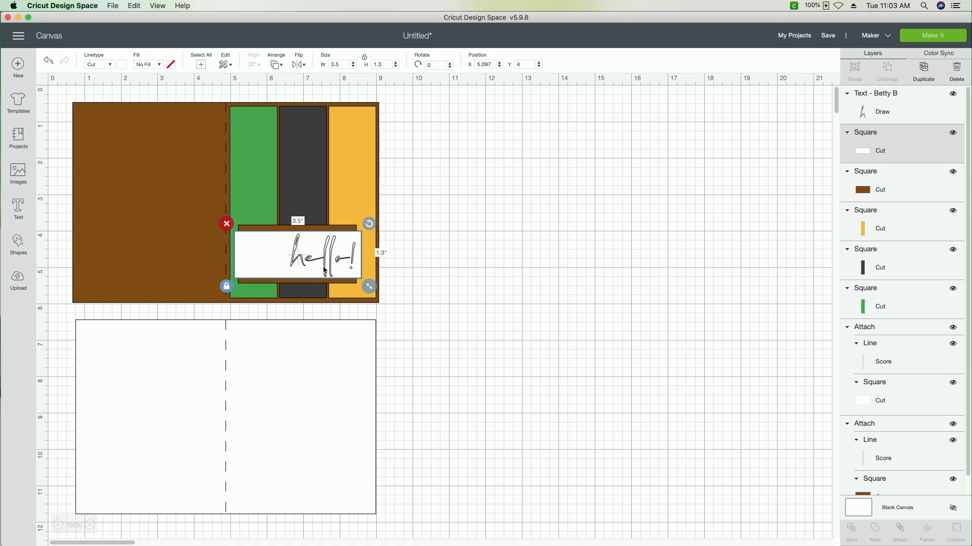
left_click(883, 116)
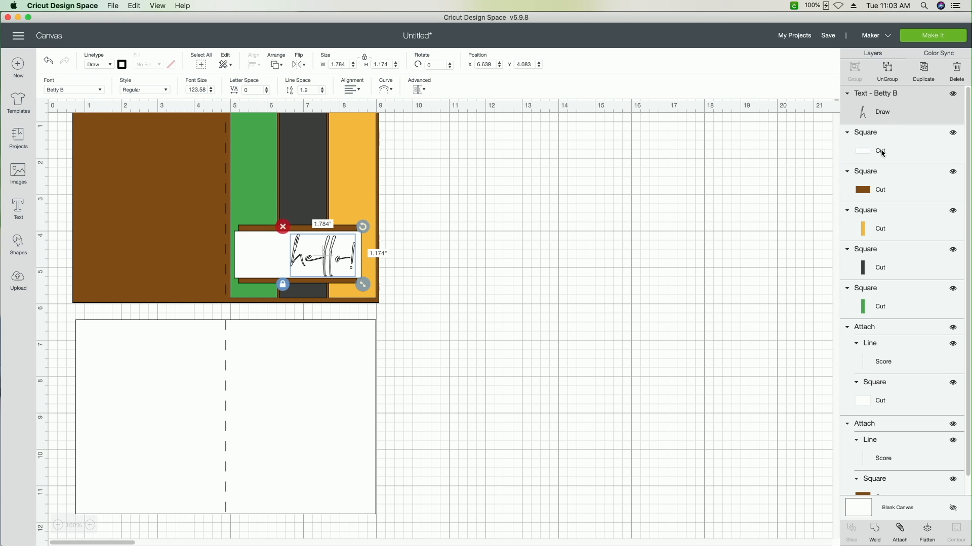
left_click(882, 153, "shift")
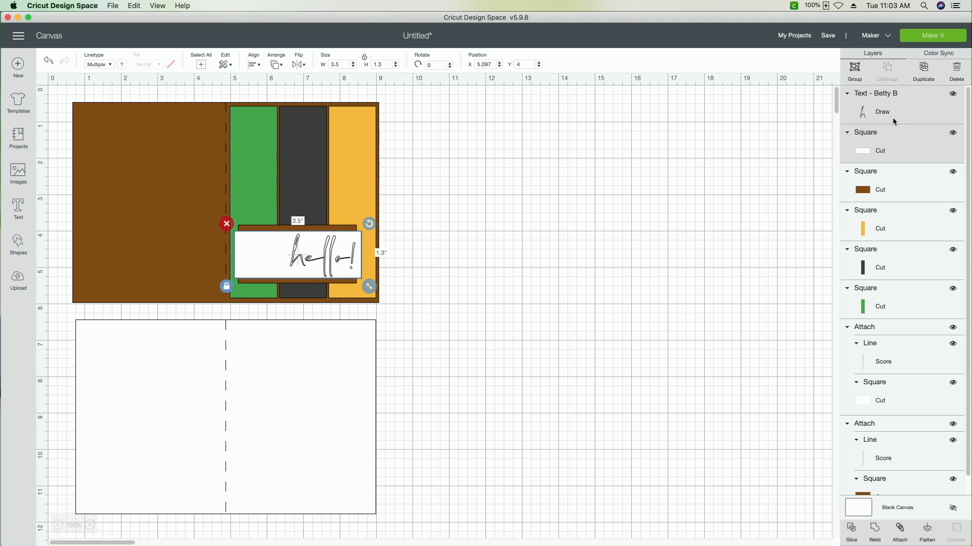
left_click(900, 529)
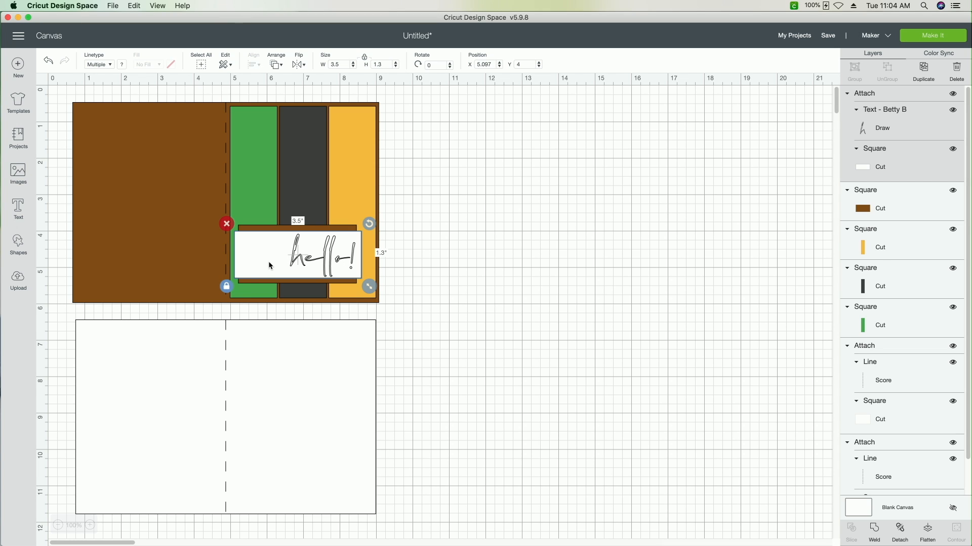
left_click(462, 273)
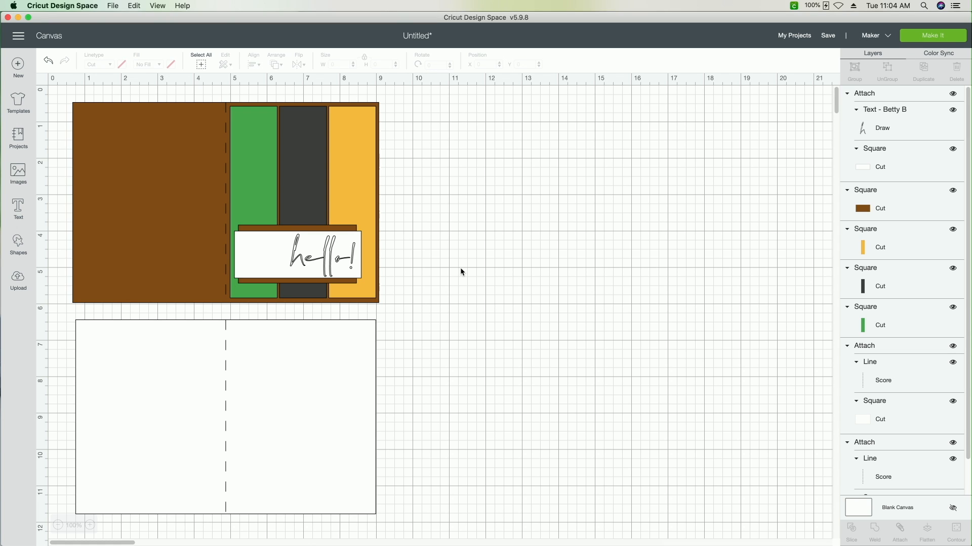
- Send the project to mat preparation and review the layouts of the dark gray and brown mats
left_click(950, 35)
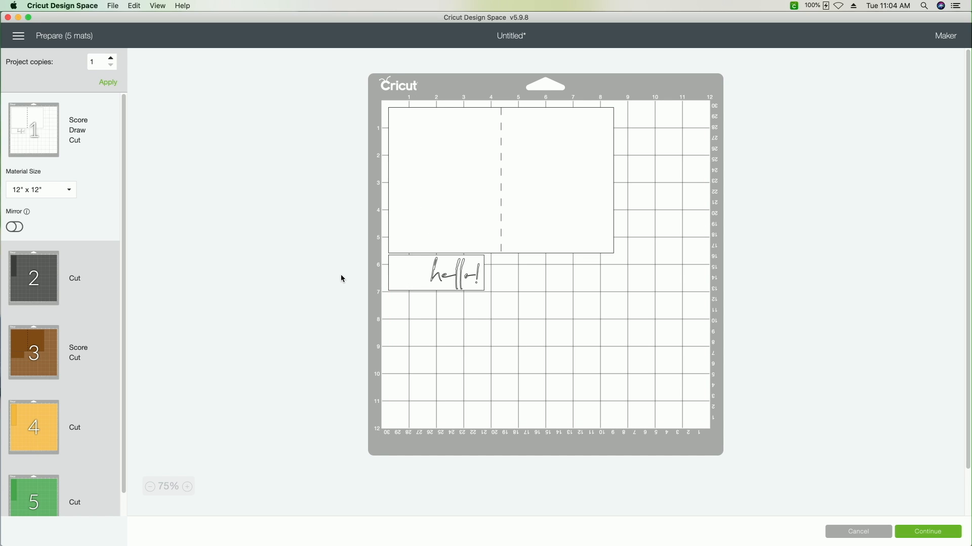
left_click(41, 283)
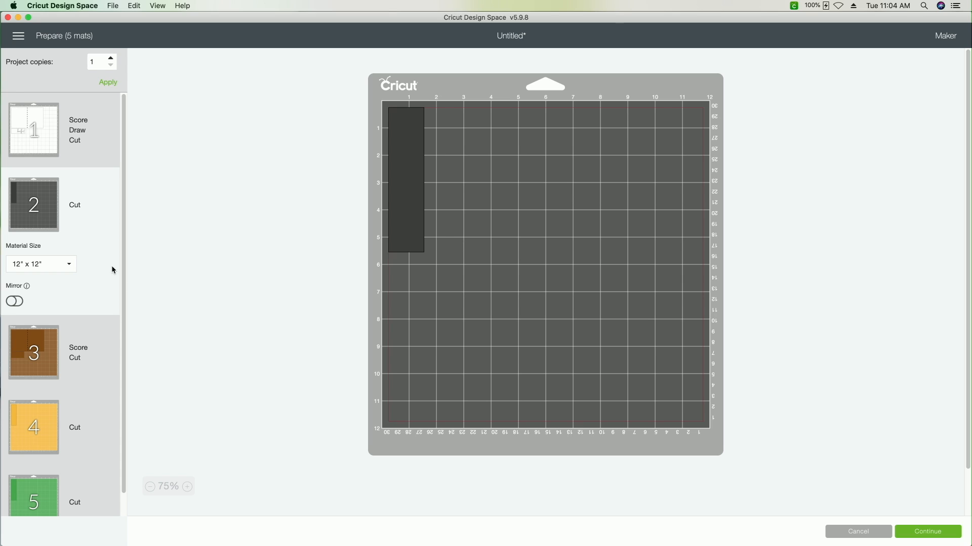
left_click(51, 349)
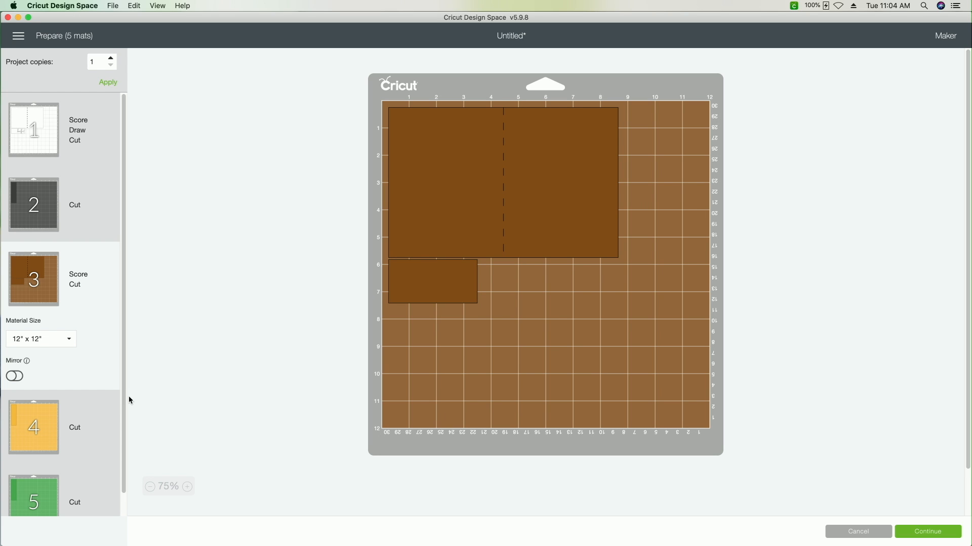
scroll(123, 440, "down", 2)
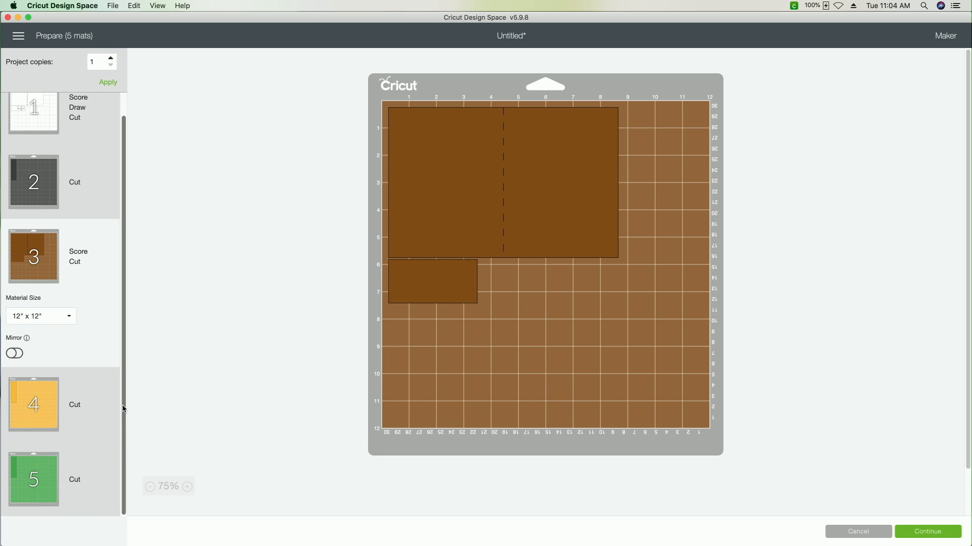
scroll(123, 409, "up", 2)
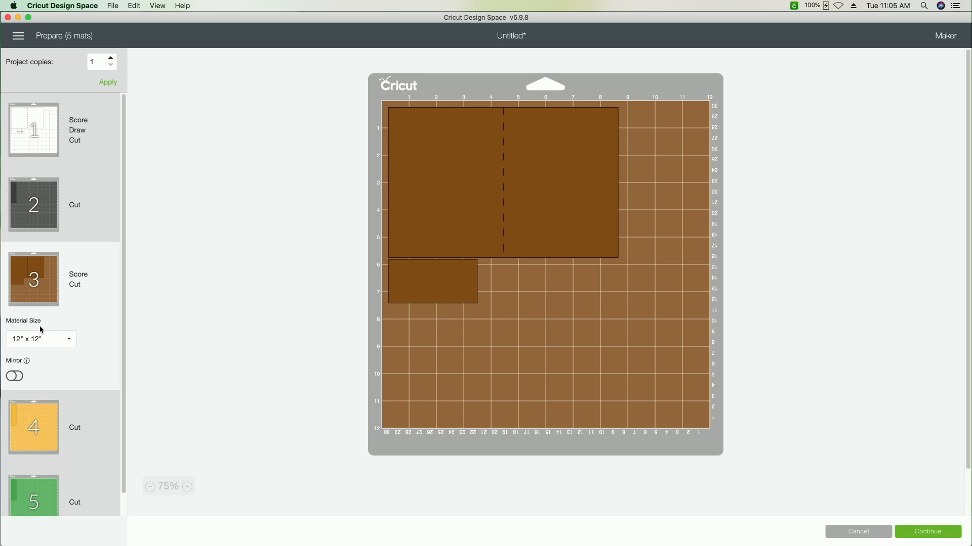
- Set the brown mat's material size to 8.5" x 11" (Letter) and continue to the machine setup
left_click(71, 340)
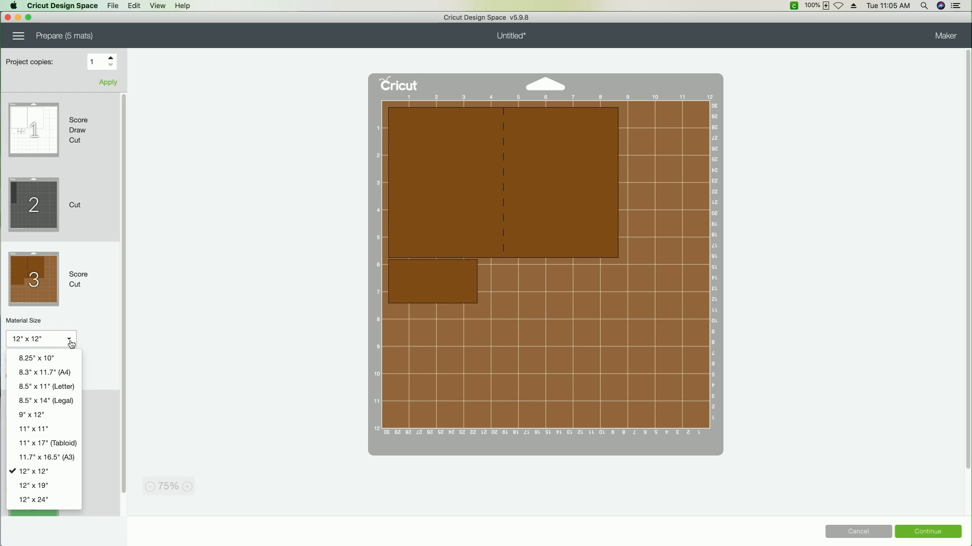
left_click(57, 387)
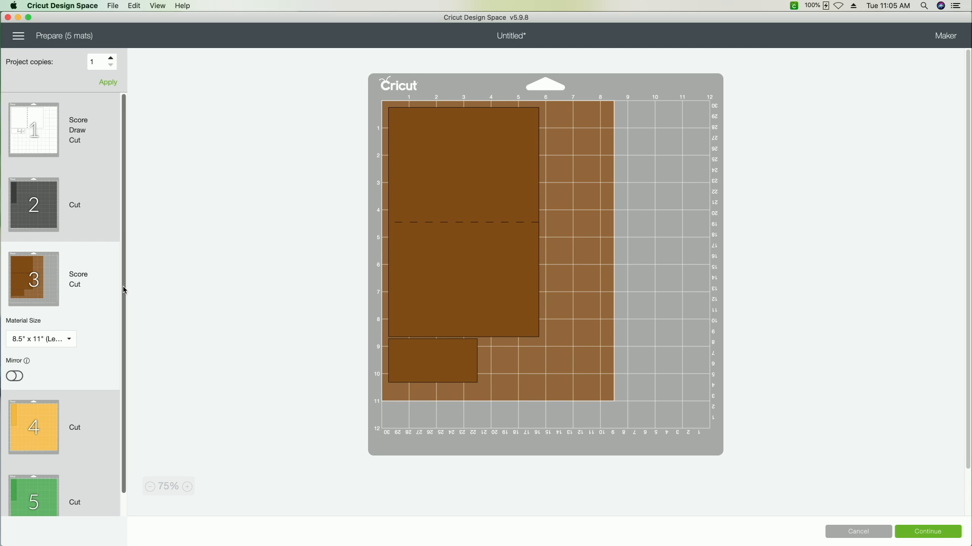
mouse_move(123, 287)
left_mouse_down()
mouse_move(123, 355)
mouse_move(123, 276)
left_mouse_up()
left_click(930, 533)
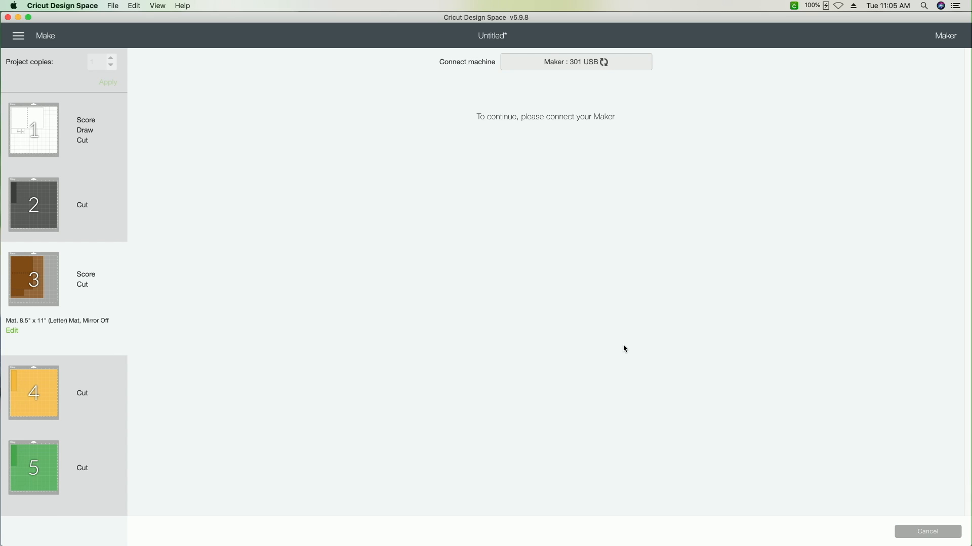
- Search all materials for "cardstock" and set the white mat's material to Heavy Cardstock – 100 lb (270 gsm)
left_click(40, 139)
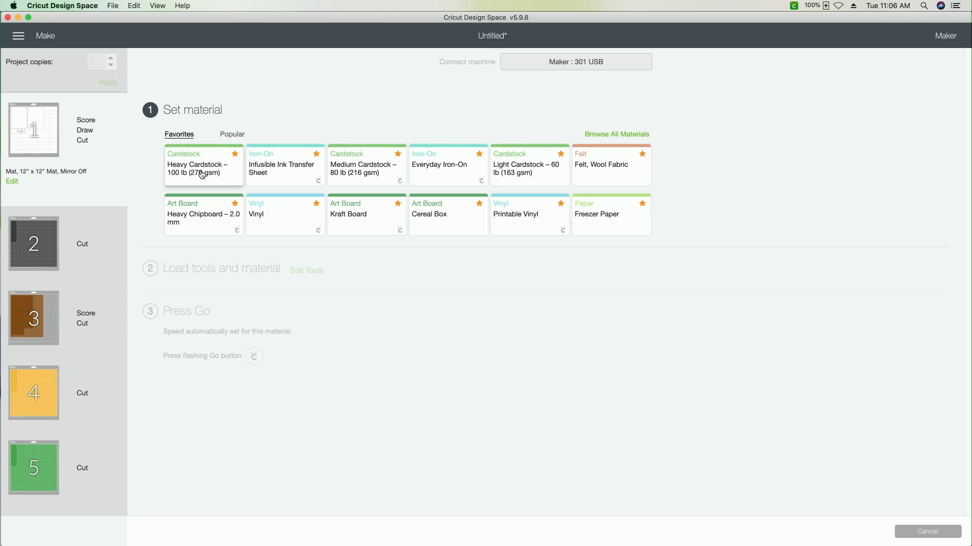
left_click_drag(200, 182, 497, 126)
left_click(496, 124)
left_click(616, 136)
left_click(643, 86)
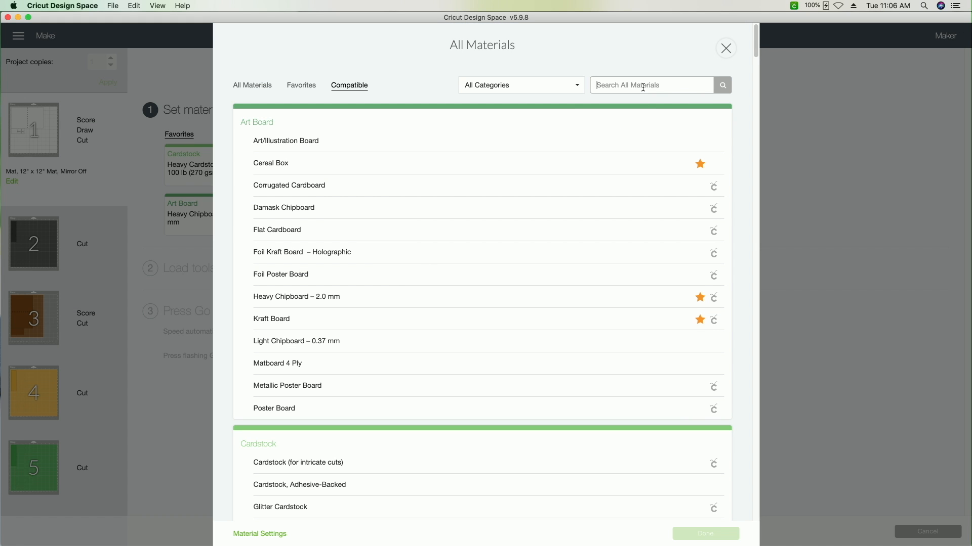
type("cardstock")
key("Return")
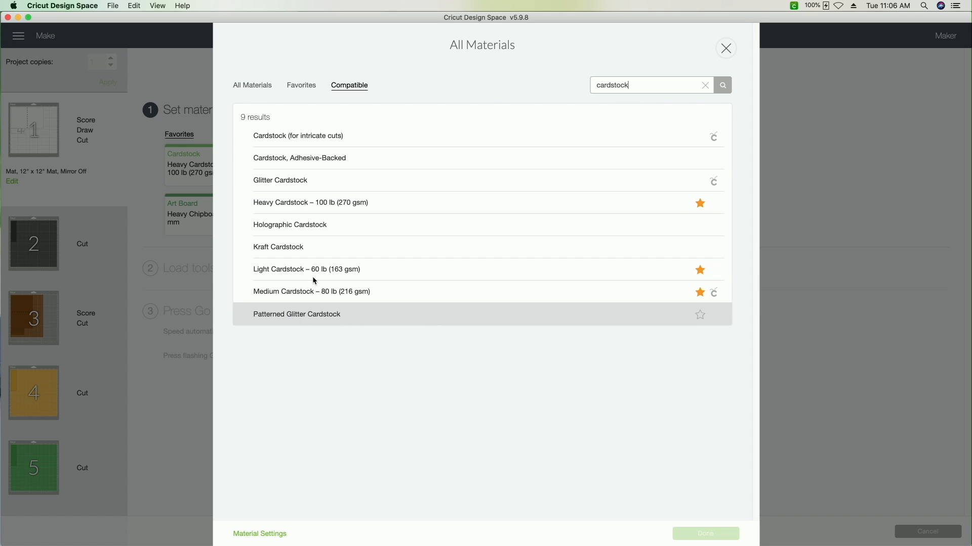
left_click(313, 204)
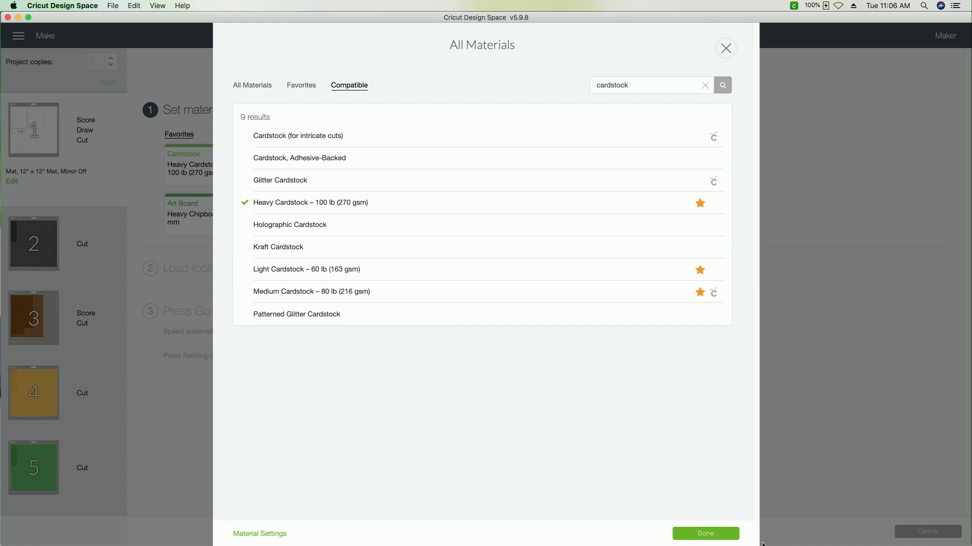
left_click(714, 535)
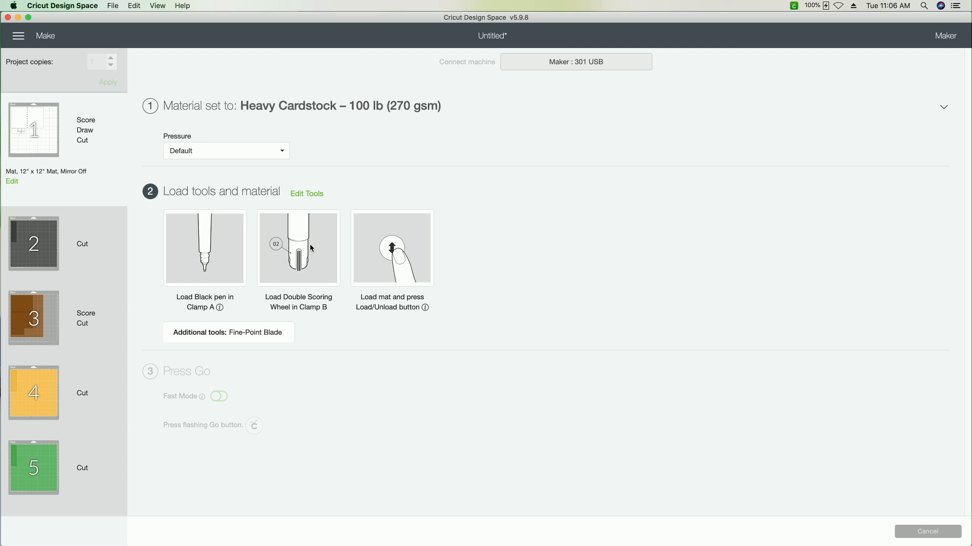
- Change the white mat's scoring tool to the Scoring Stylus, keeping the Fine-Point Blade for cutting
left_click(301, 195)
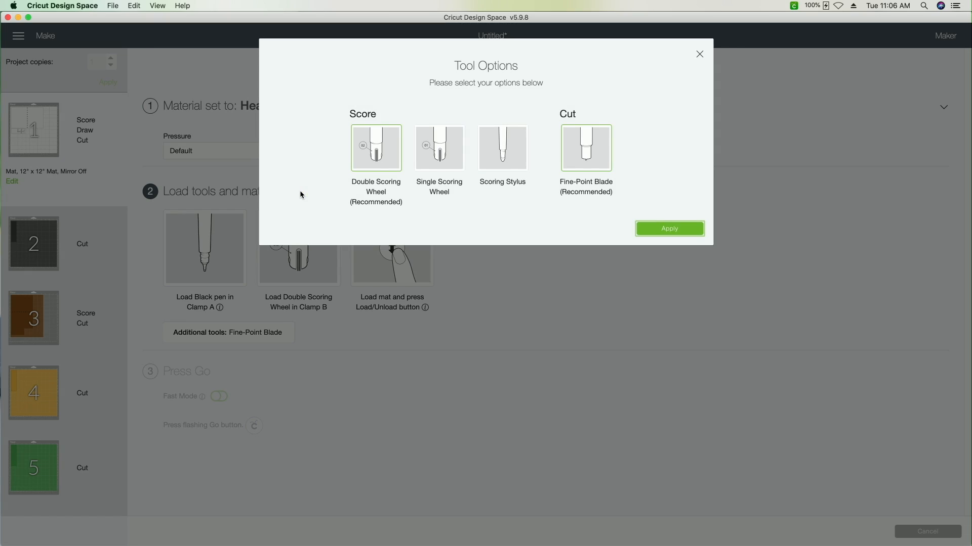
left_click(502, 168)
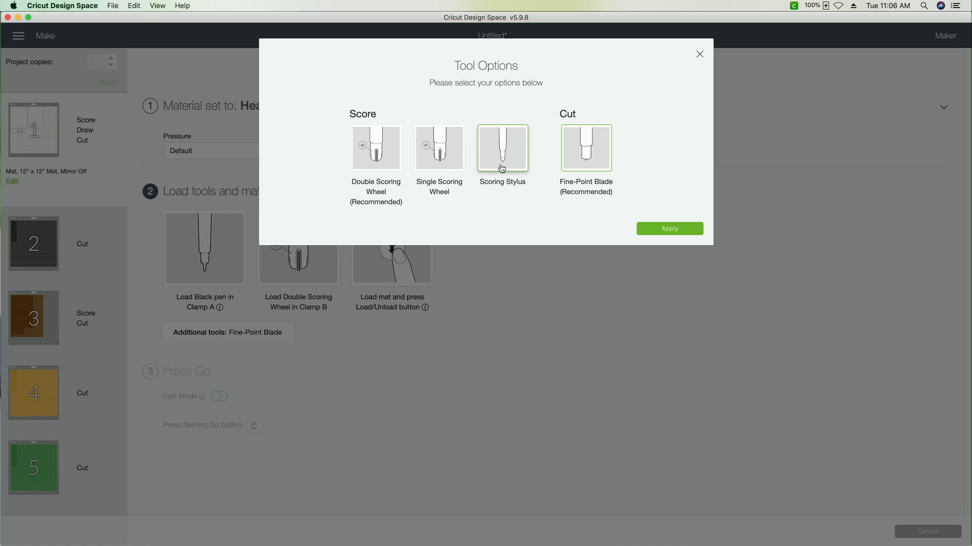
left_click(668, 230)
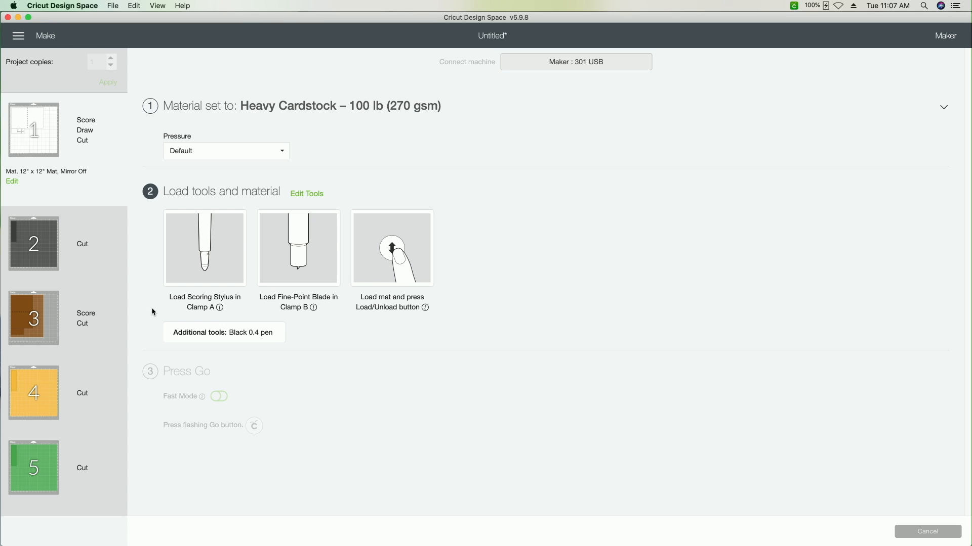
mouse_move(34, 129)
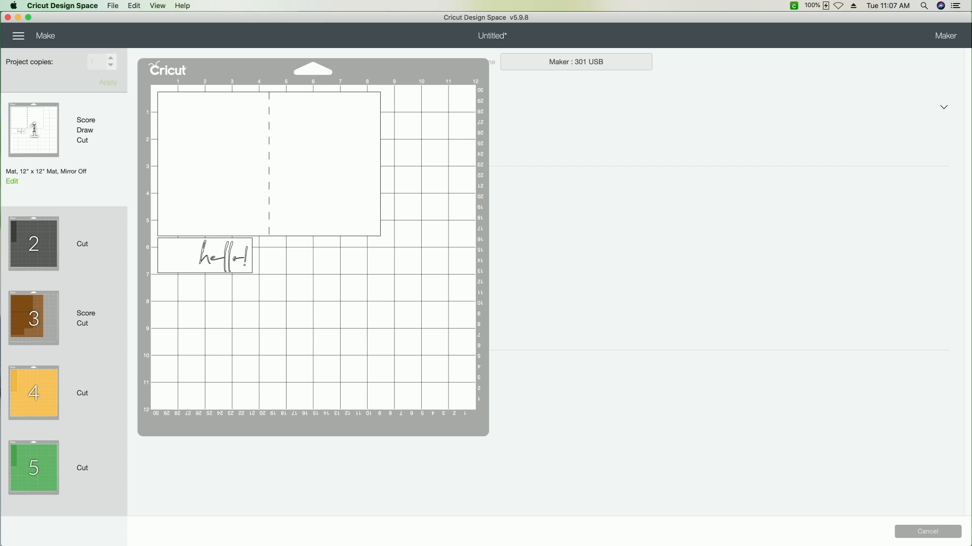